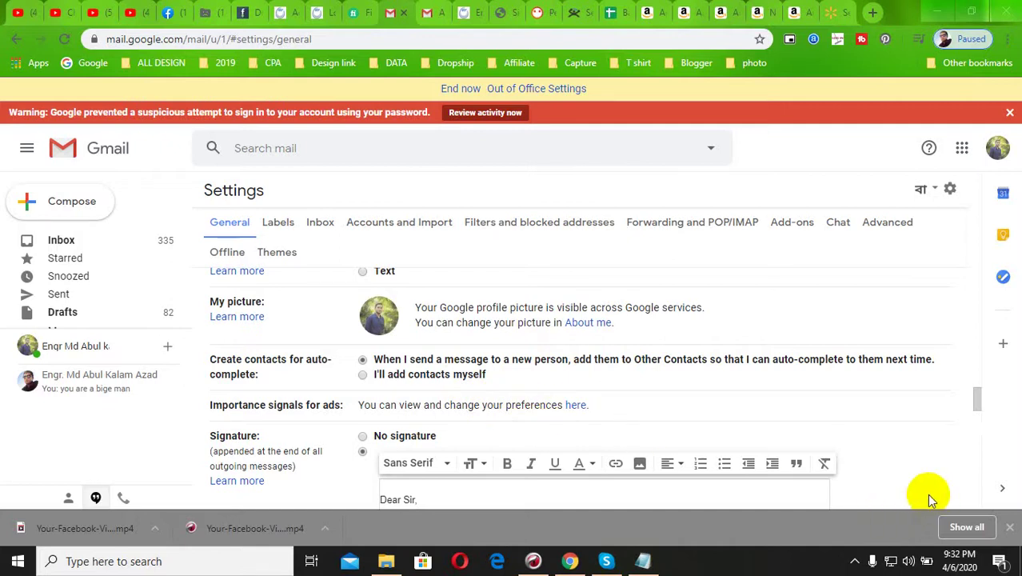
- Scroll through the Signature and Out-of-Office sections of Settings to review them
scroll(927, 494, "down", 2)
scroll(352, 438, "up", 2)
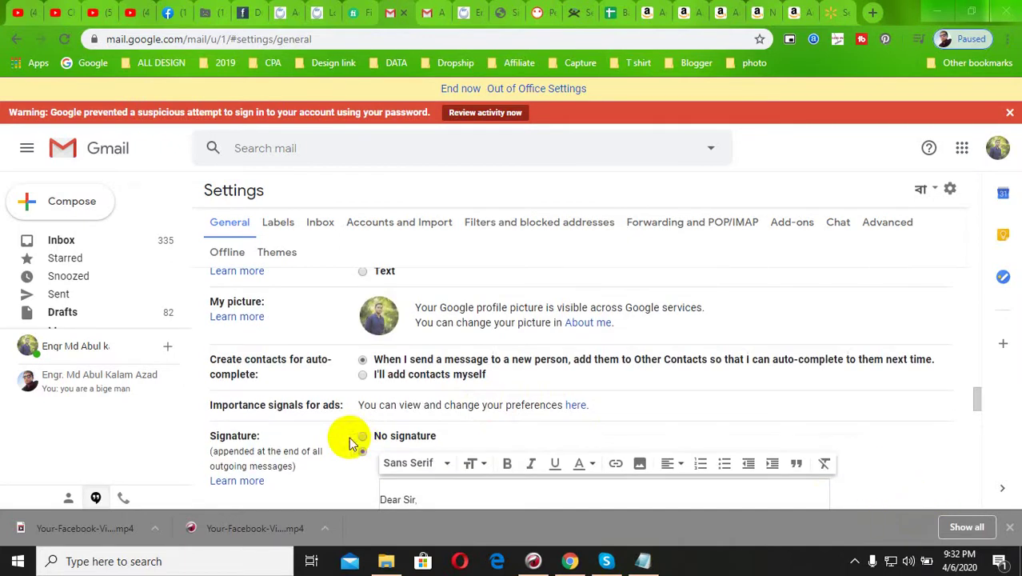
scroll(376, 459, "down", 4)
scroll(388, 469, "down", 4)
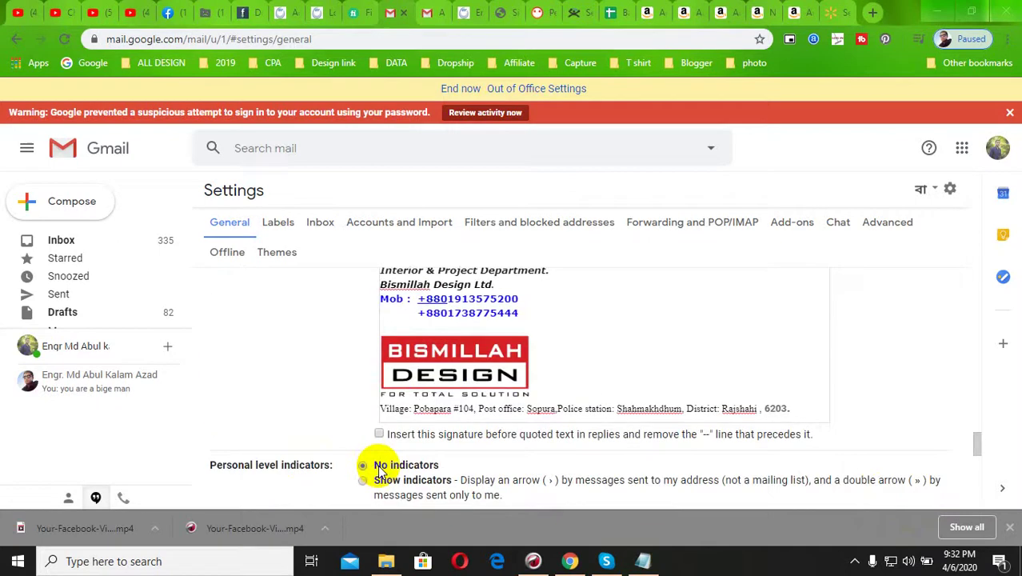
scroll(376, 436, "up", 1)
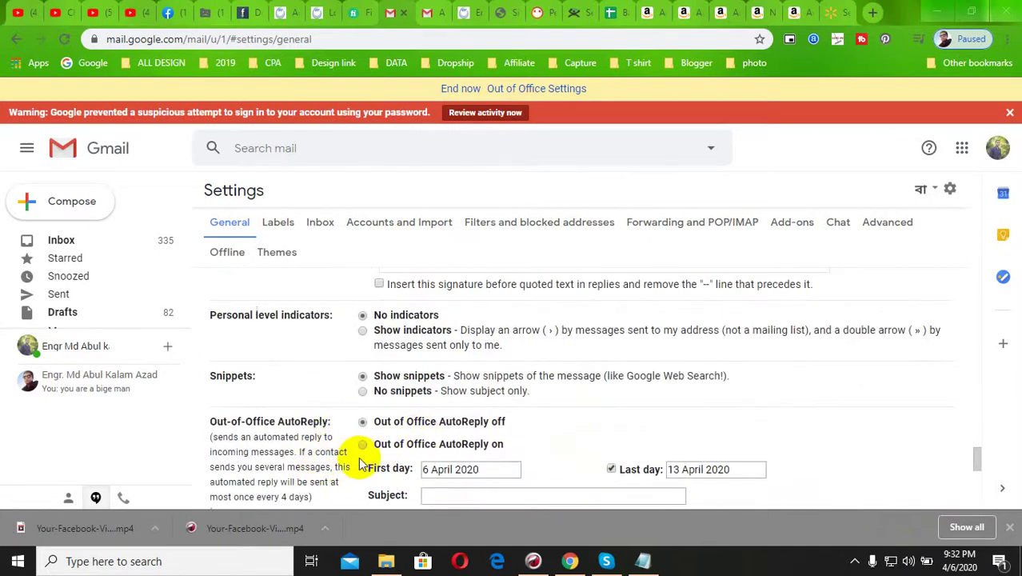
scroll(354, 352, "up", 2)
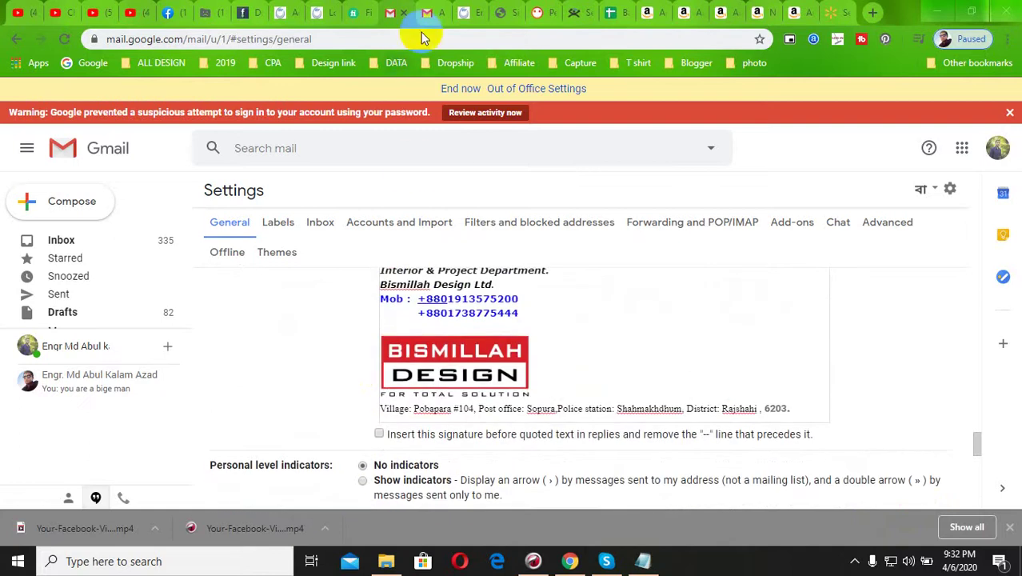
scroll(410, 388, "up", 2)
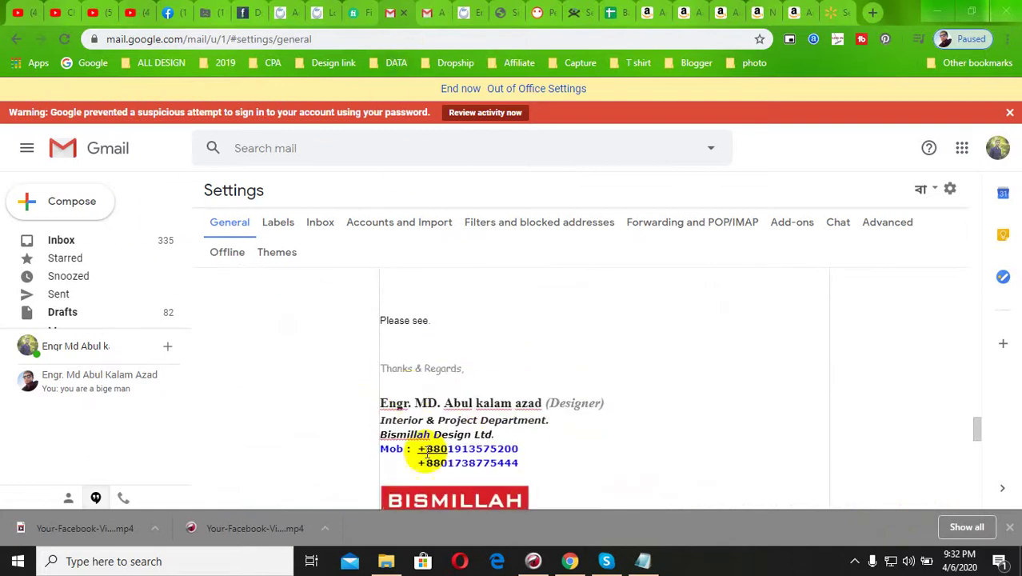
scroll(479, 431, "up", 1)
- Open a new message and scroll its body to view the inserted Dear Sir signature
left_click(50, 200)
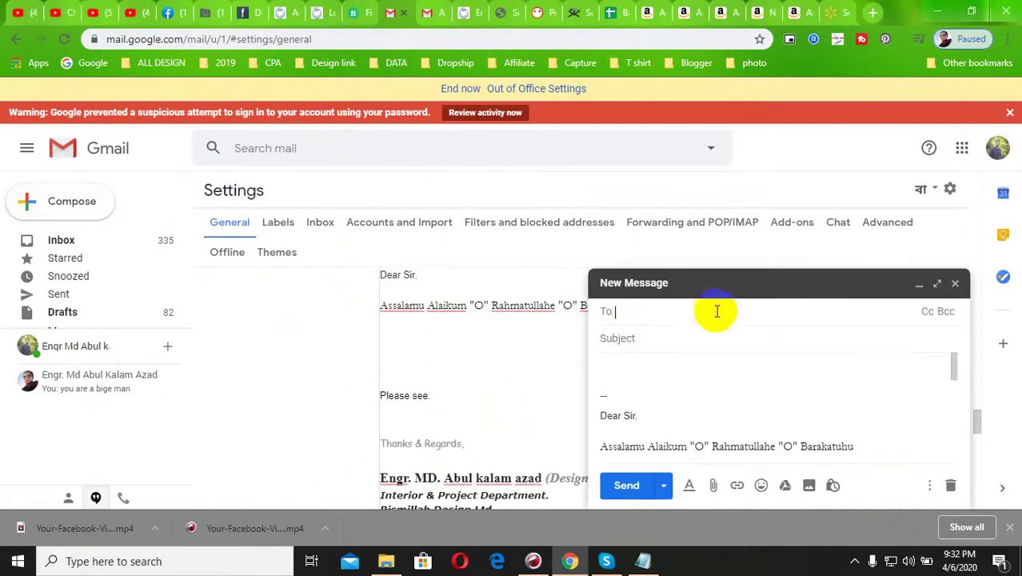
scroll(651, 411, "down", 2)
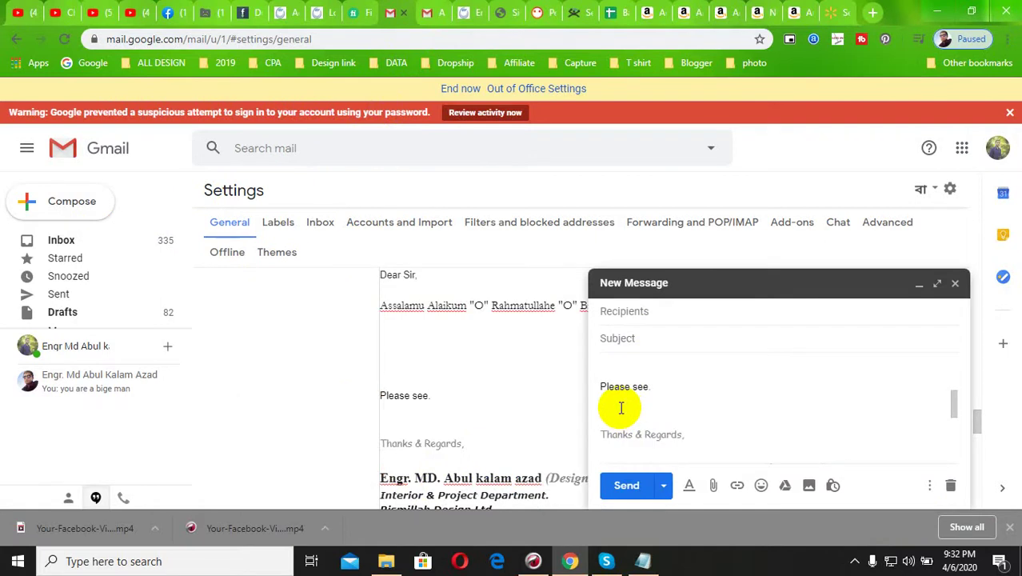
scroll(620, 411, "up", 1)
scroll(693, 430, "down", 5)
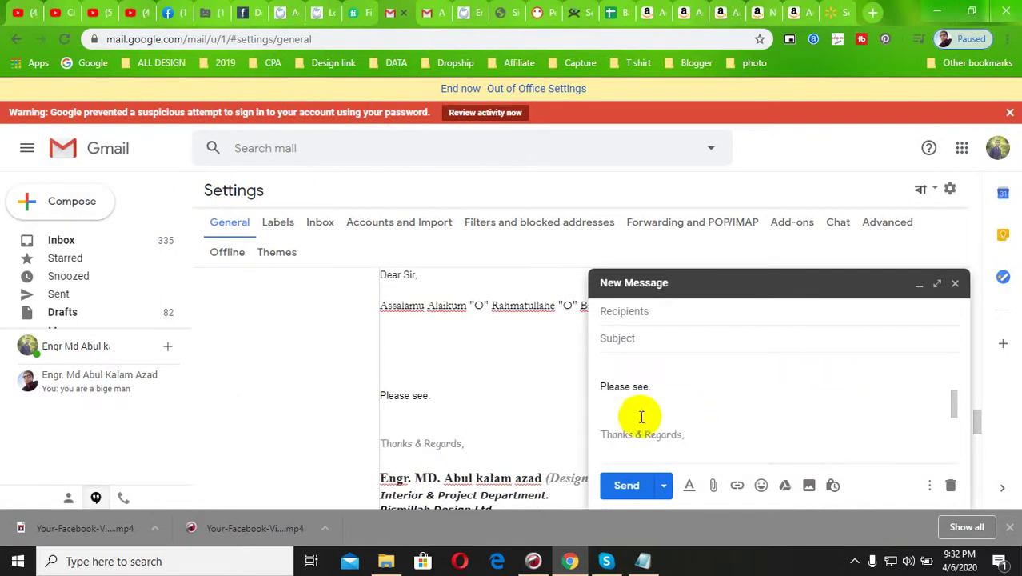
scroll(674, 412, "up", 1)
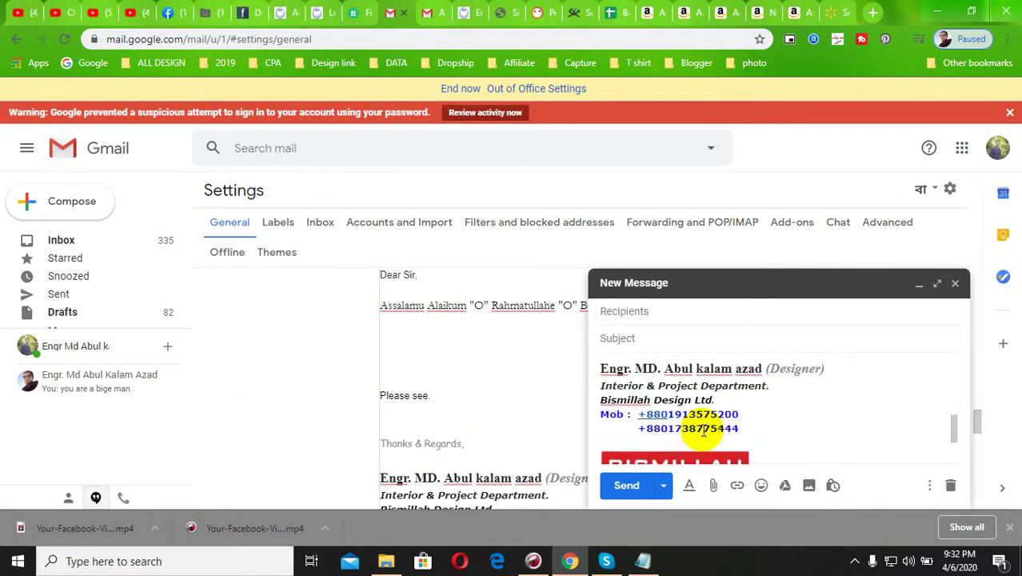
scroll(678, 427, "down", 2)
- Select and deselect the signature logo and address, then close the test message
left_click_drag(714, 449, 653, 413)
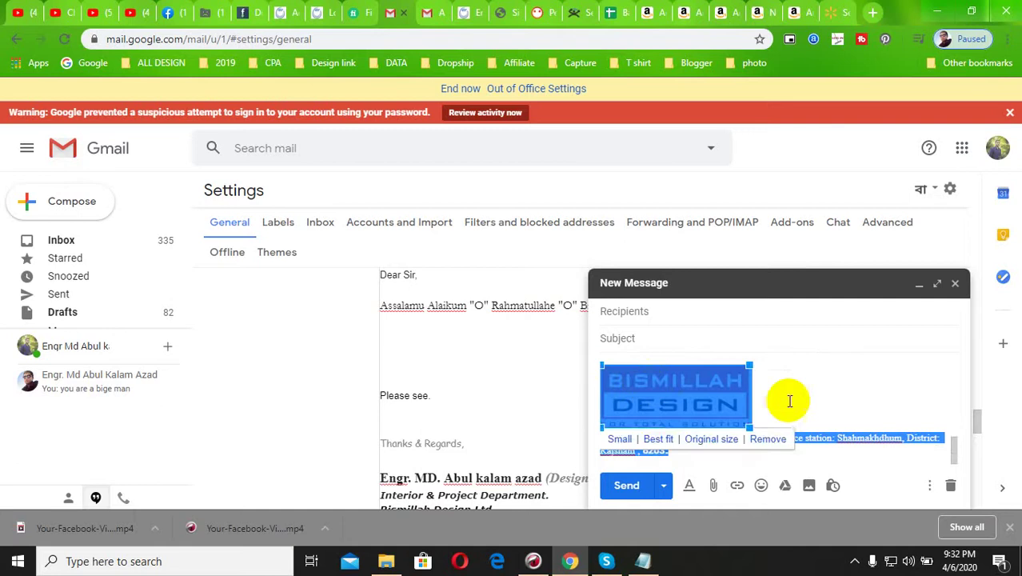
left_click(808, 385)
scroll(672, 424, "up", 4)
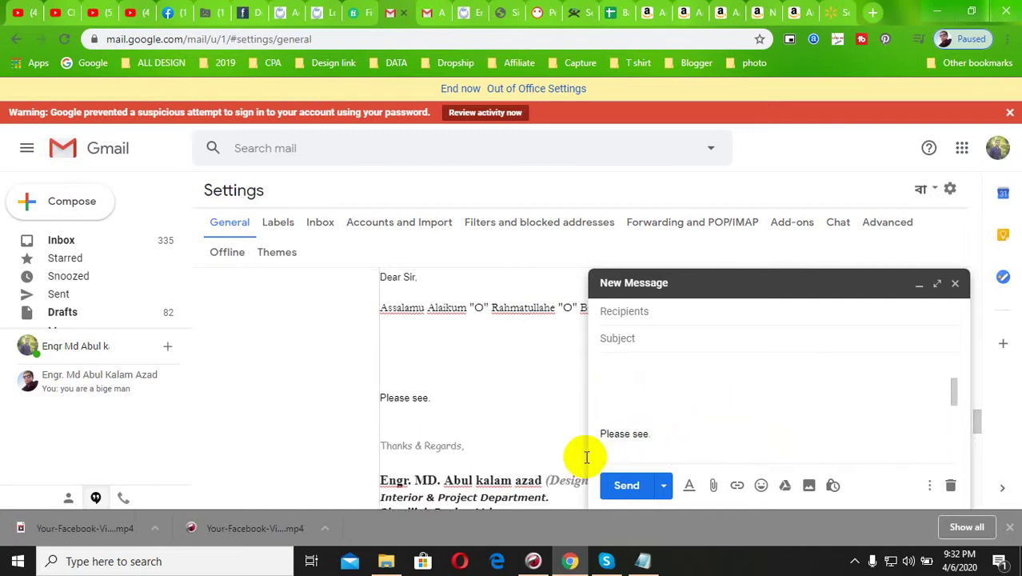
scroll(584, 454, "up", 1)
scroll(701, 414, "up", 3)
scroll(701, 414, "down", 4)
left_click(955, 283)
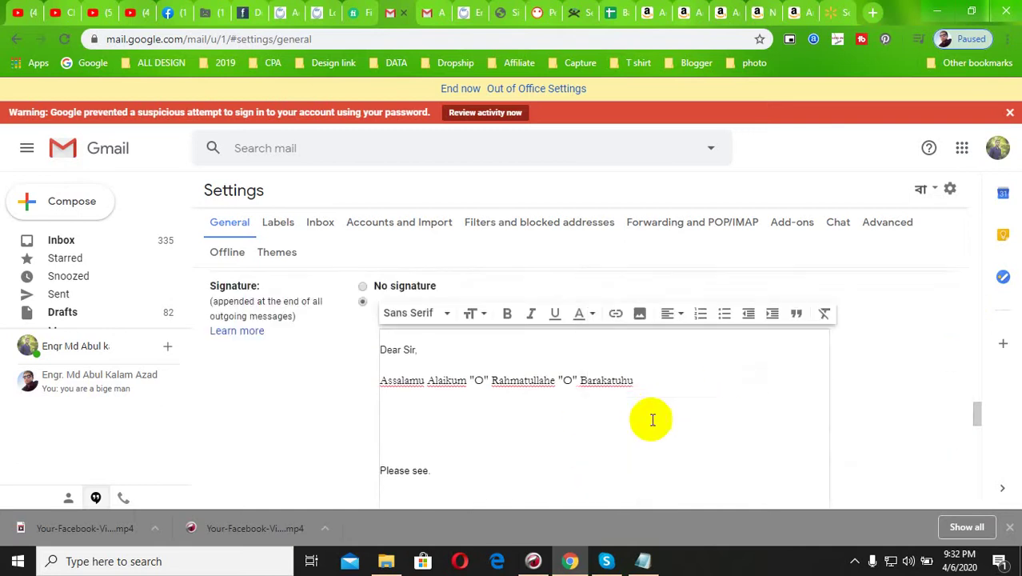
left_click(362, 303)
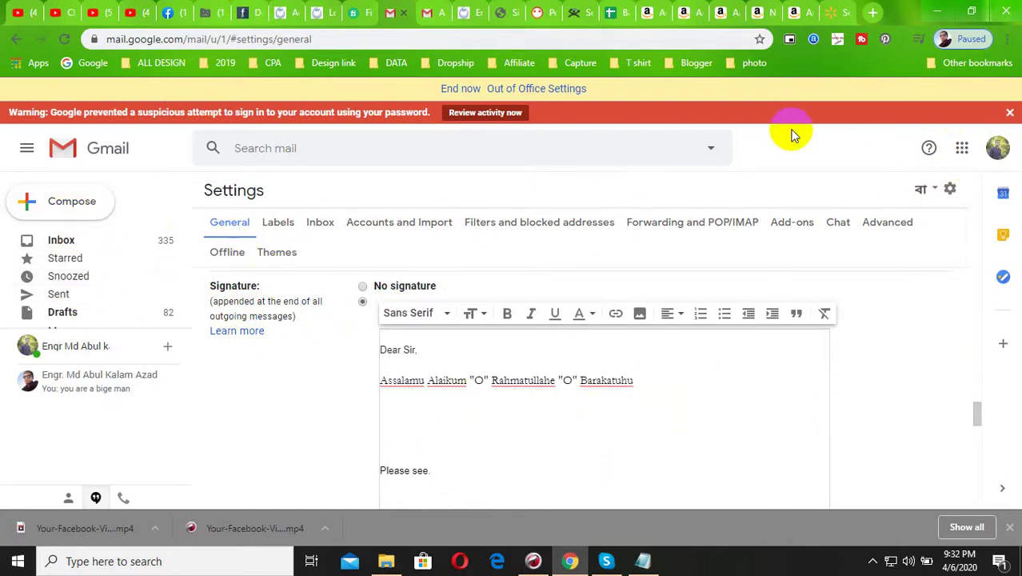
left_click(962, 148)
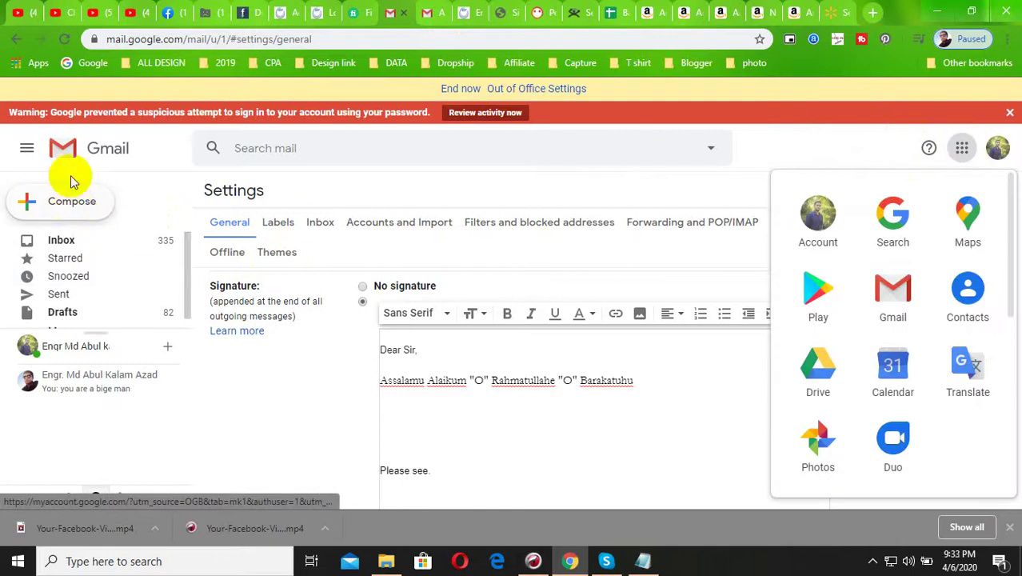
left_click(26, 148)
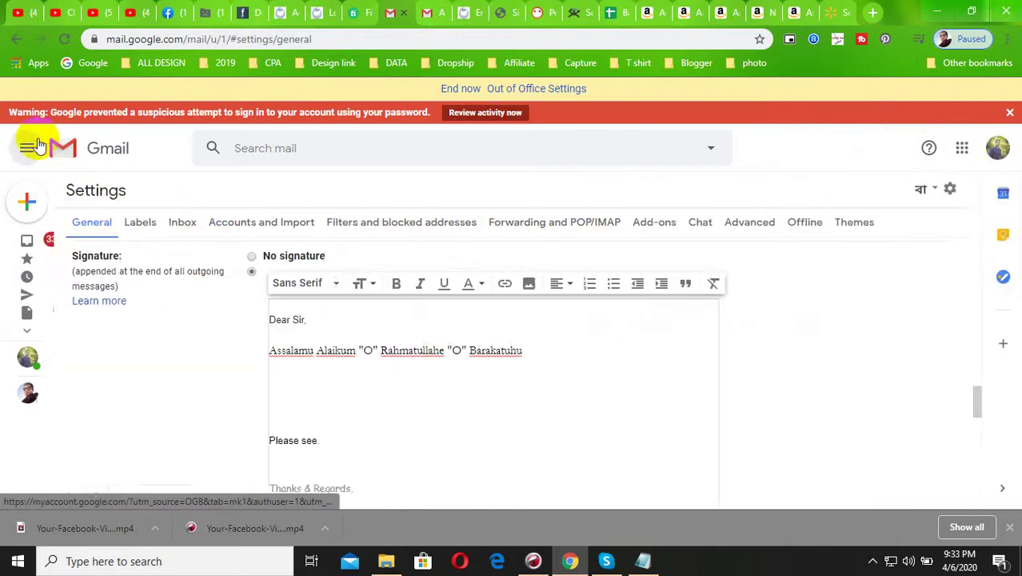
left_click(962, 148)
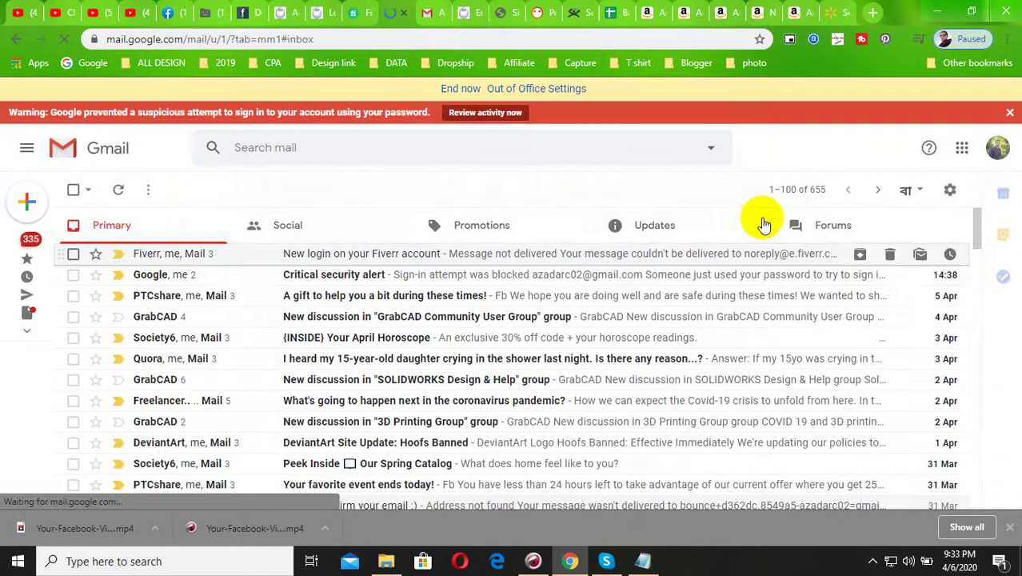
- Open the full Settings page from the quick settings gear, landing on the General tab
left_click(950, 189)
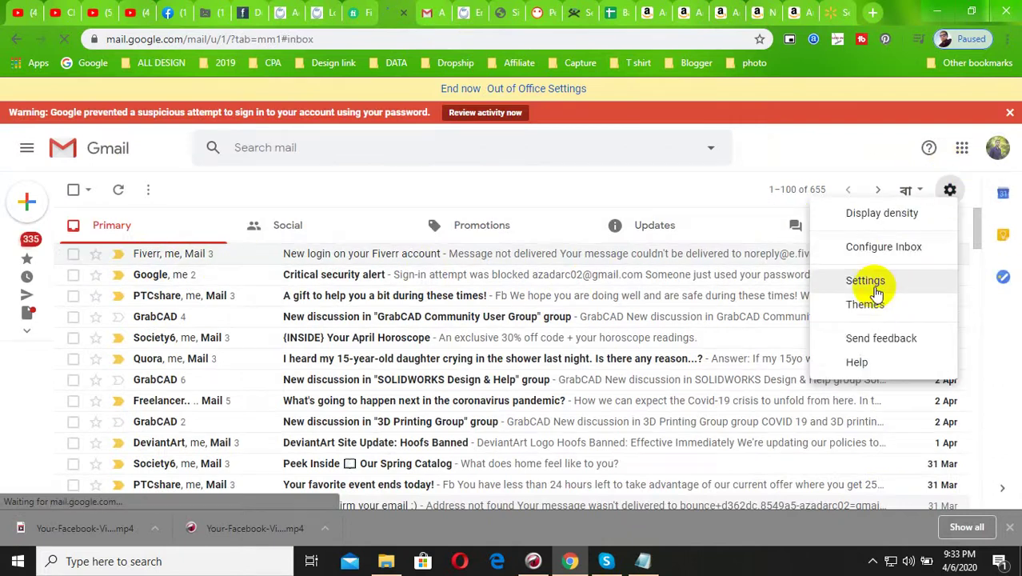
left_click(866, 280)
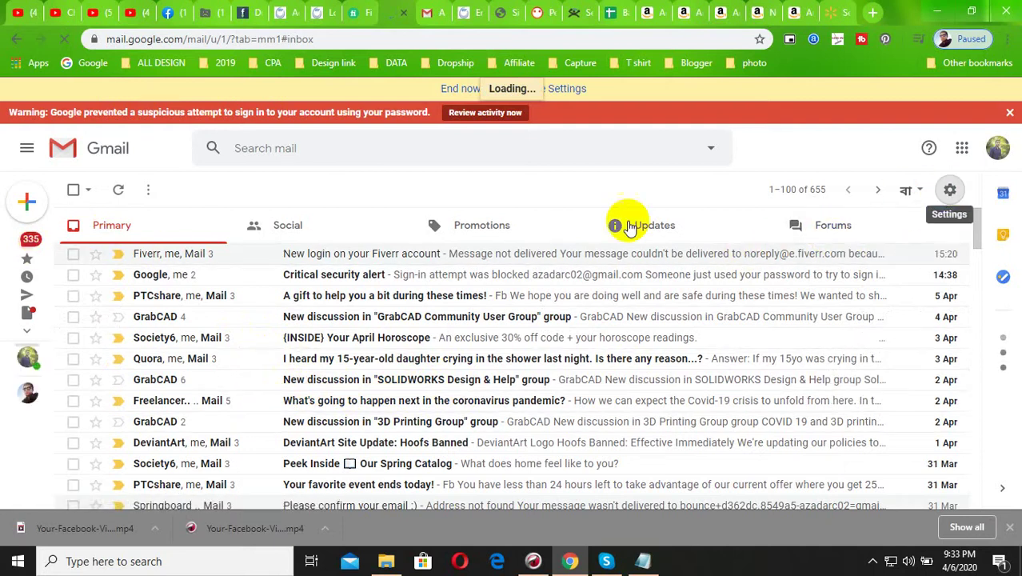
mouse_move(112, 321)
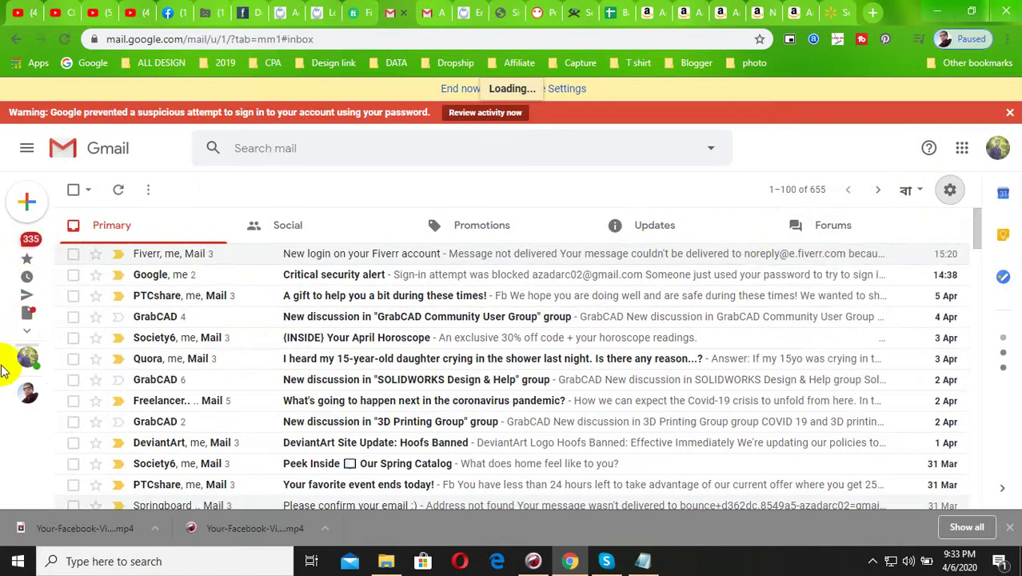
mouse_move(26, 399)
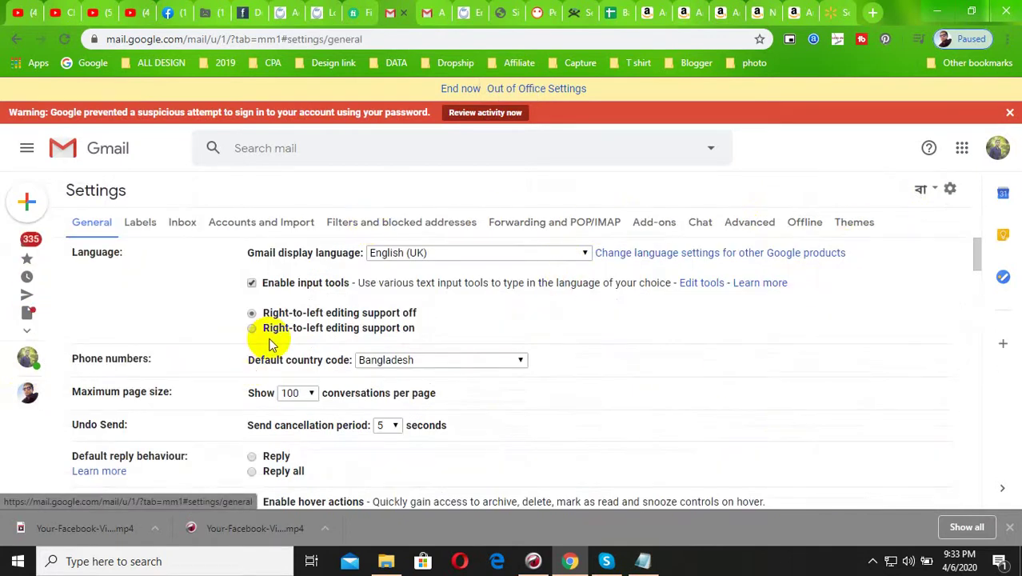
- Scroll General settings to the Dear Sir signature editor and place the cursor on its blank line
scroll(399, 335, "down", 10)
scroll(326, 444, "down", 15)
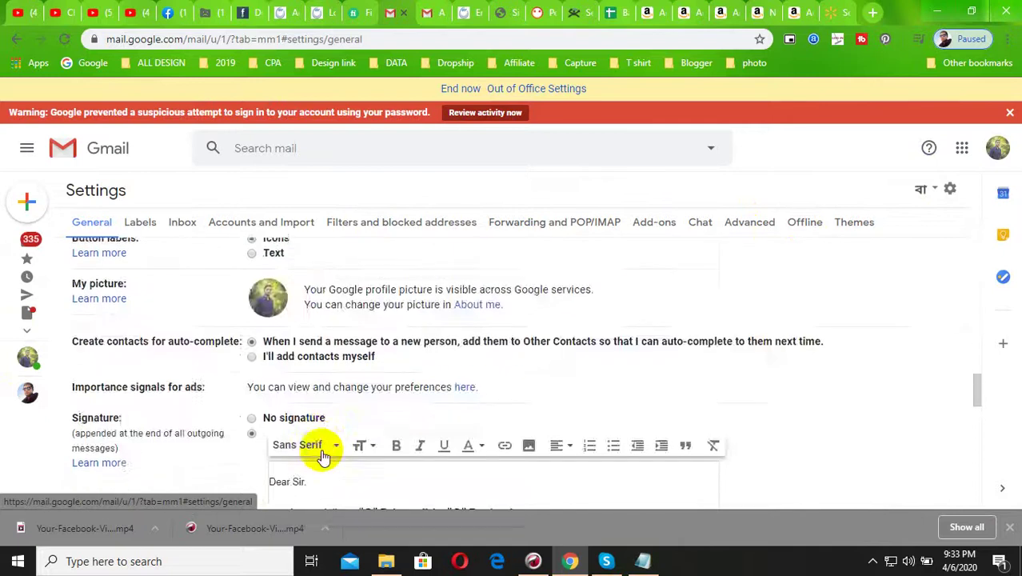
scroll(324, 459, "up", 3)
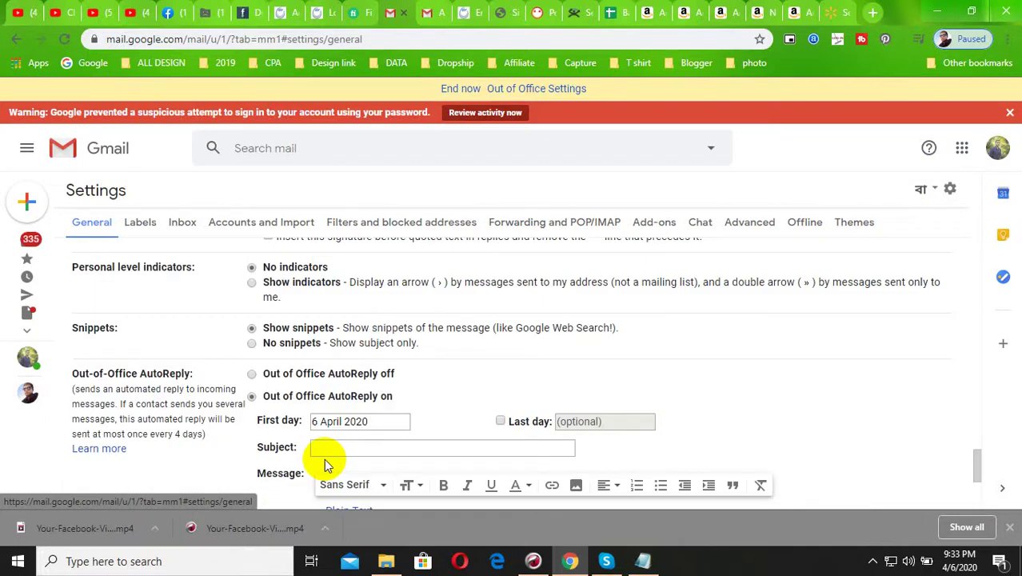
scroll(273, 448, "up", 3)
scroll(295, 440, "up", 8)
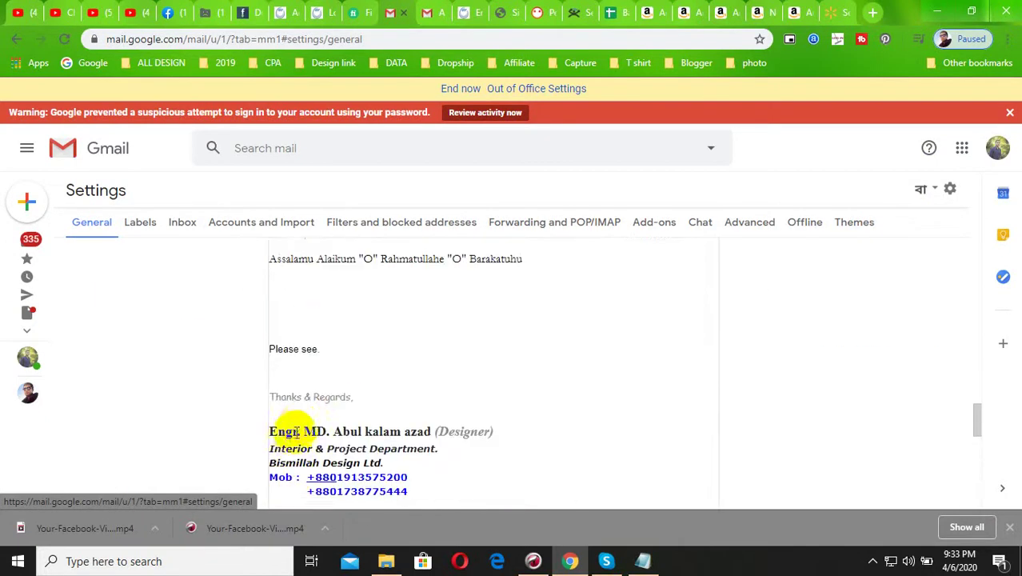
scroll(240, 384, "up", 1)
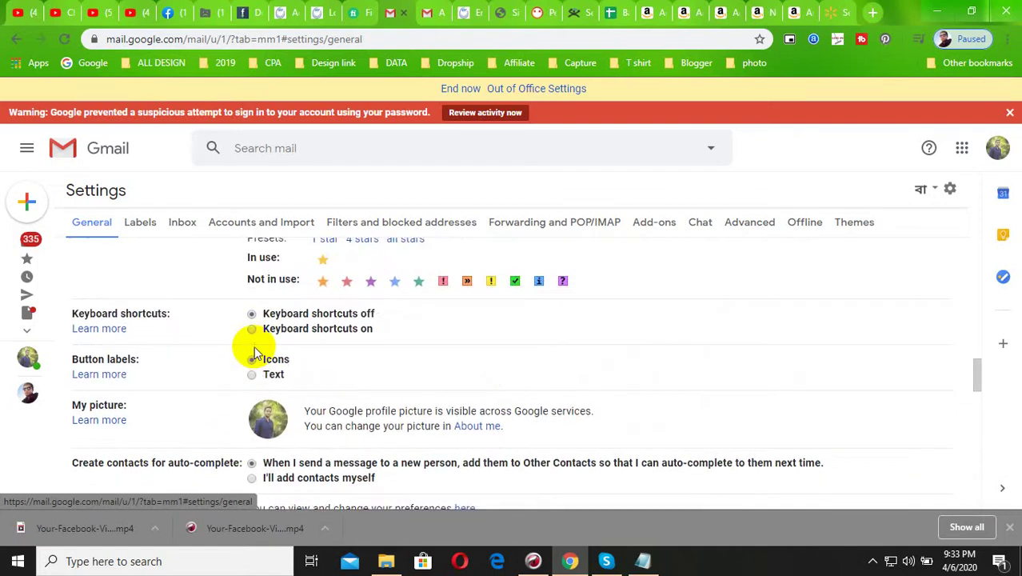
scroll(282, 339, "up", 2)
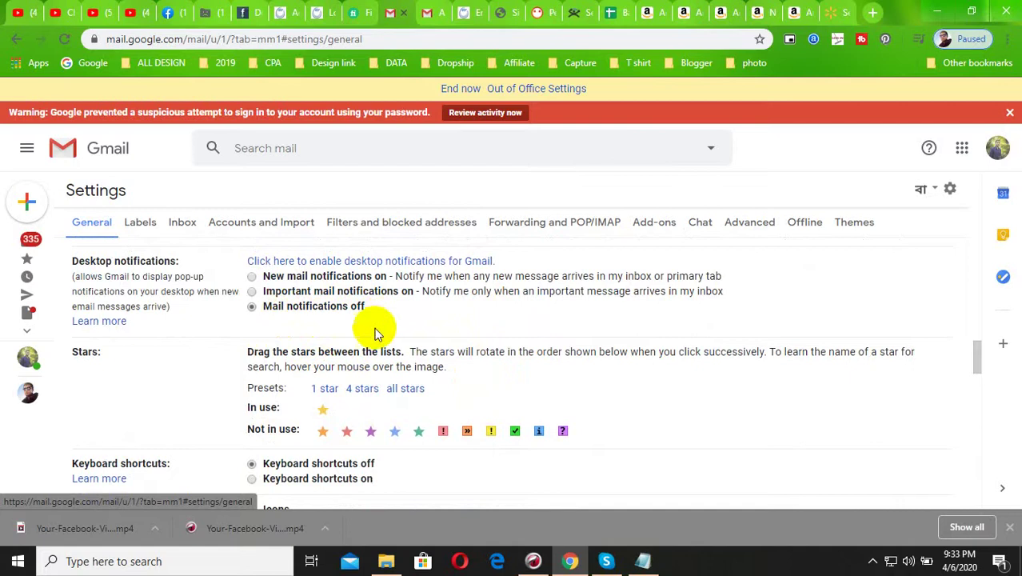
scroll(338, 345, "down", 2)
scroll(312, 320, "down", 2)
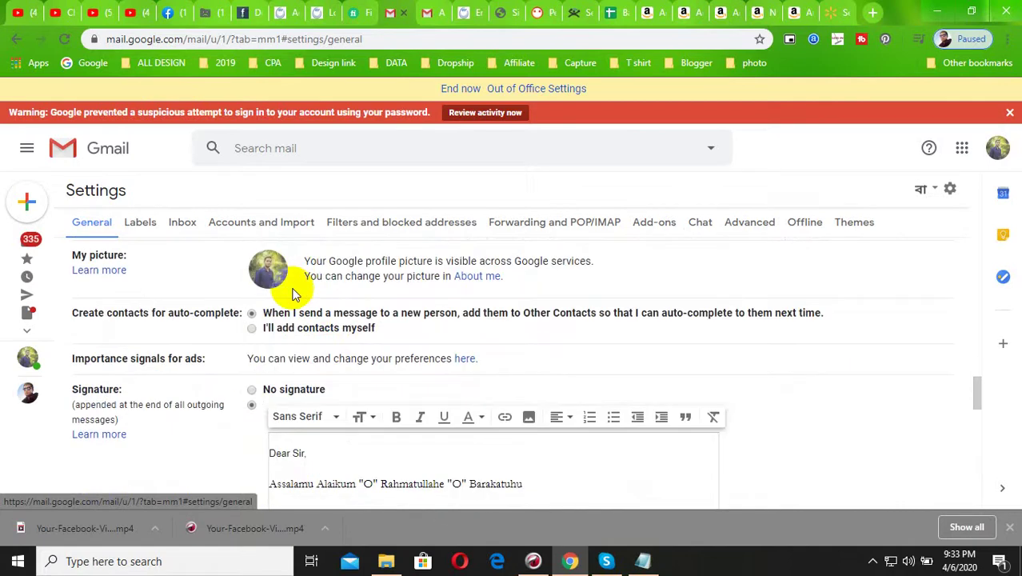
scroll(295, 294, "up", 1)
scroll(244, 347, "down", 2)
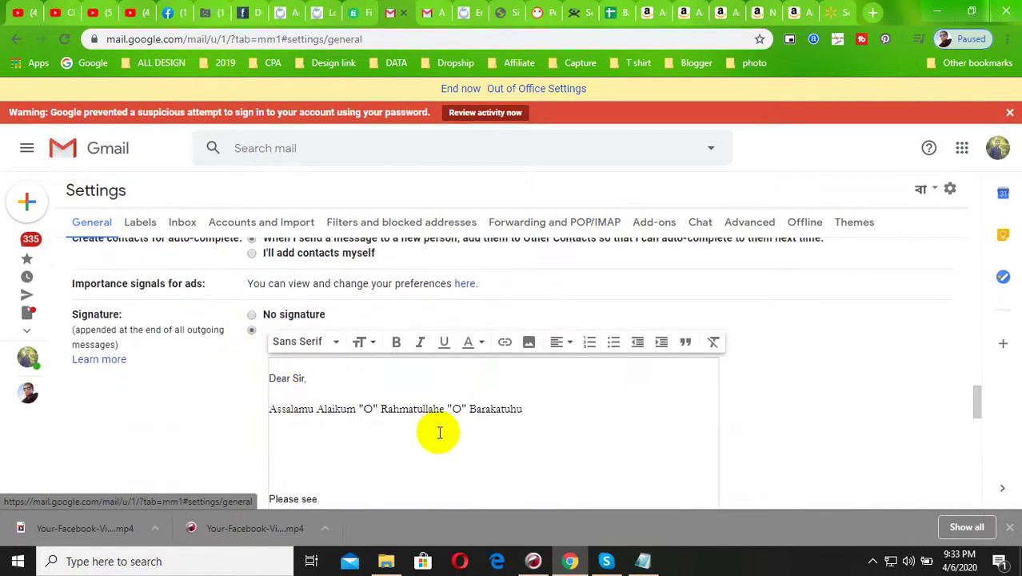
left_click(343, 435)
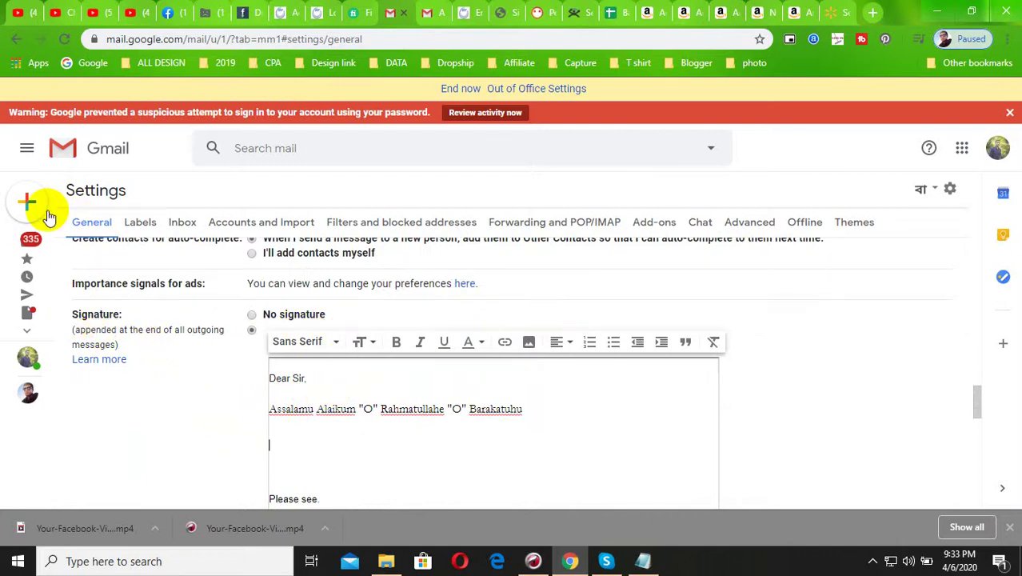
- Open a new message, closing the duplicate window, to preview the signature
left_click(90, 202)
left_click(94, 205)
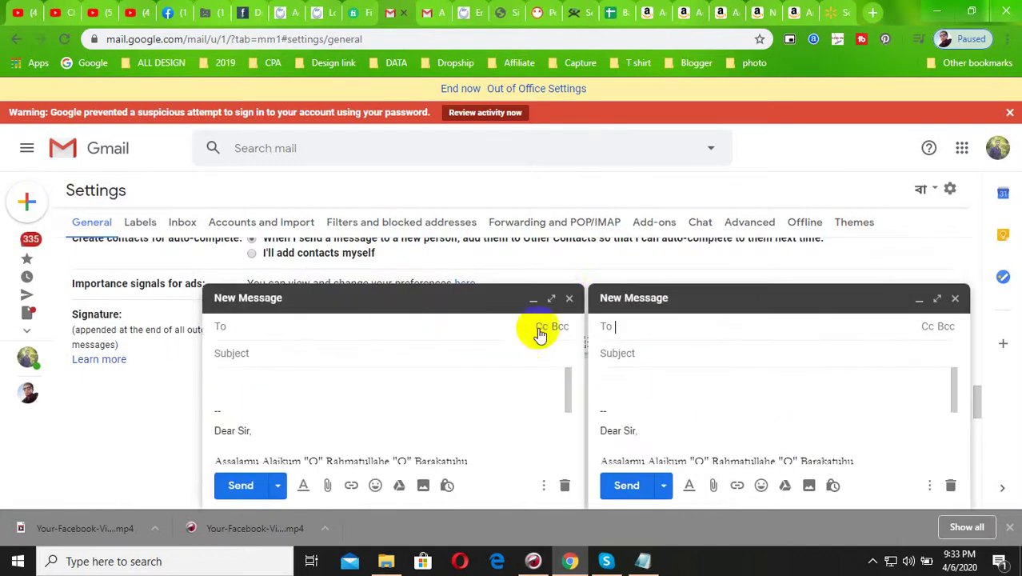
left_click(569, 300)
scroll(660, 392, "up", 1)
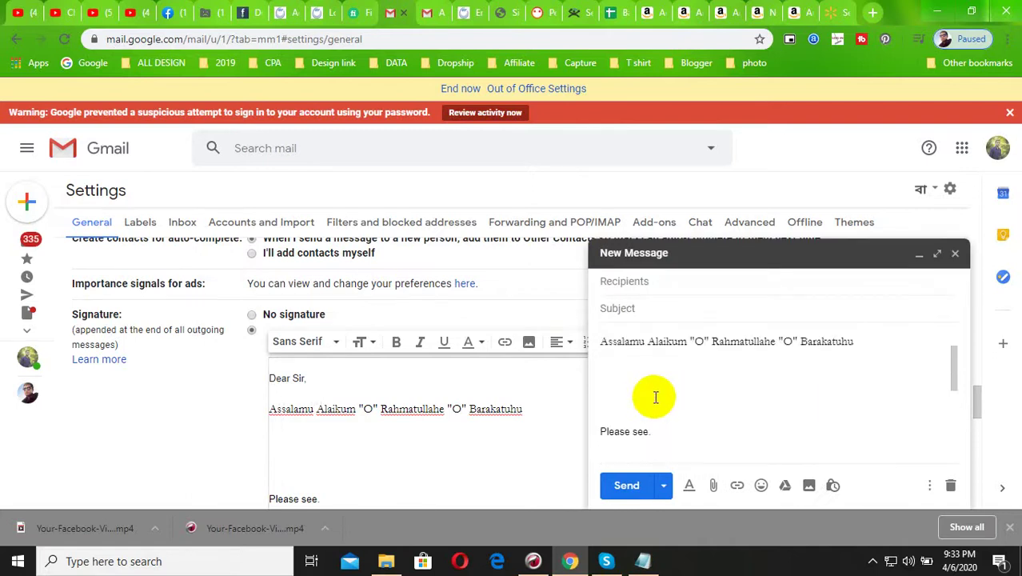
scroll(655, 397, "down", 4)
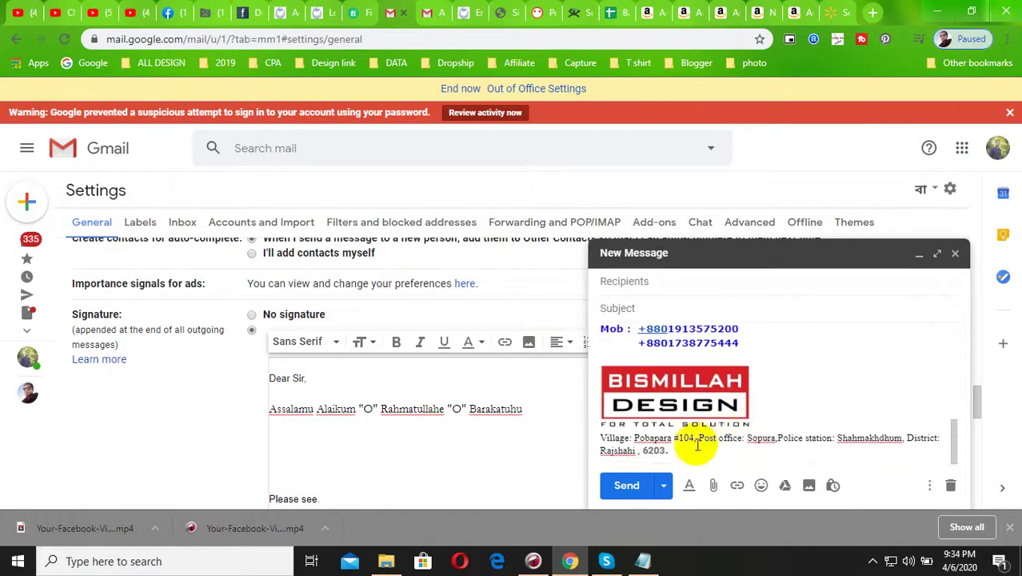
- Select and deselect the phone numbers, logo, address and Dear Sir greeting in the message body
mouse_move(670, 452)
left_mouse_down()
mouse_move(604, 360)
mouse_move(608, 344)
left_mouse_up()
left_click(390, 416)
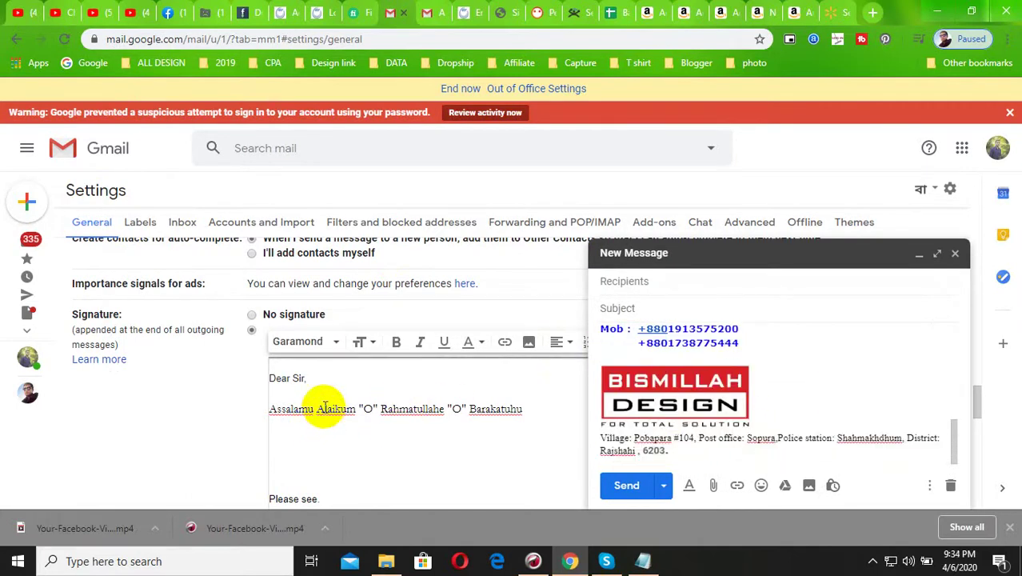
left_click_drag(272, 380, 413, 427)
left_click(454, 427)
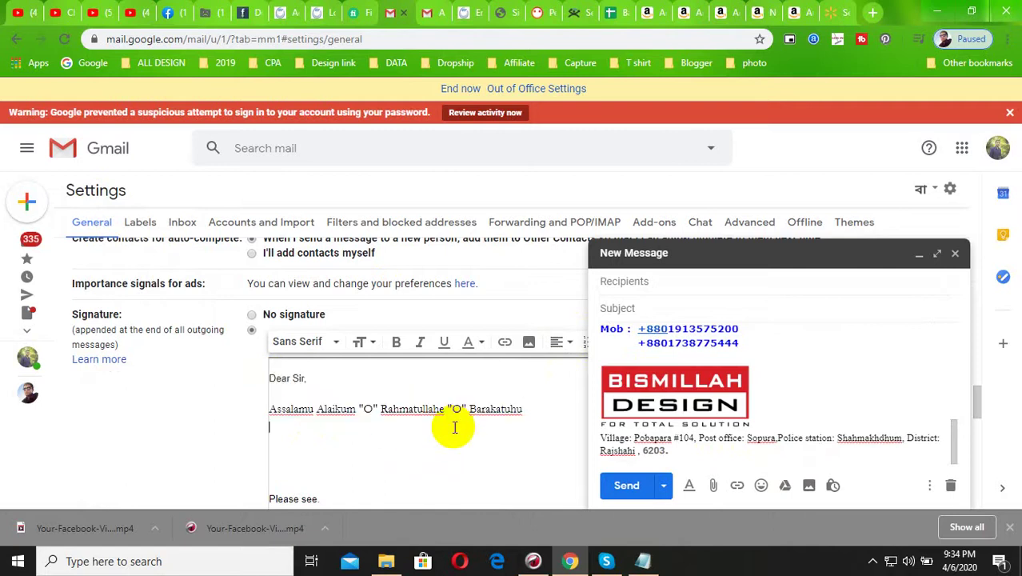
- Close the new message and inspect the signature logo and its size options in the editor
left_click(955, 253)
scroll(320, 412, "down", 3)
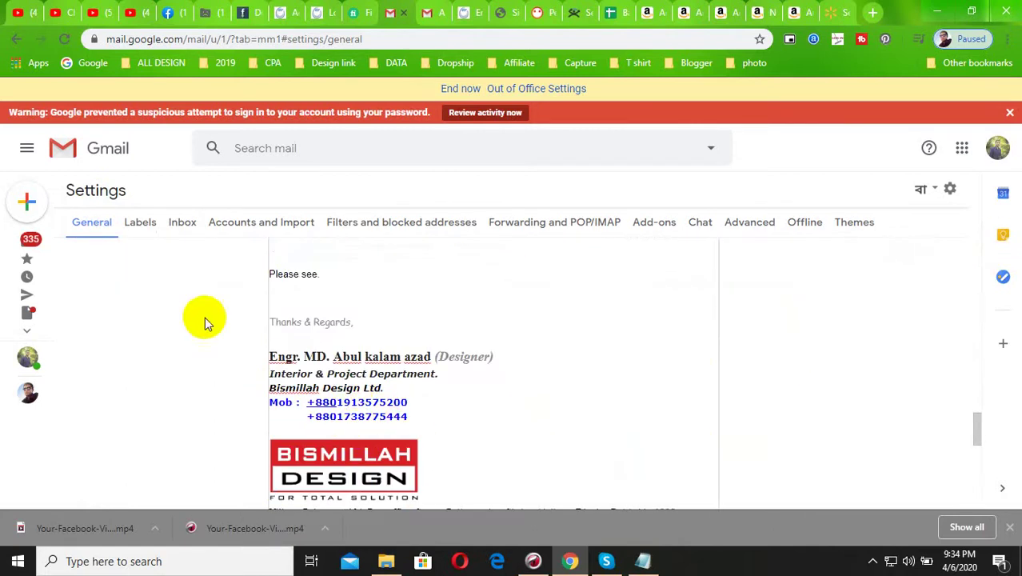
scroll(424, 447, "down", 1)
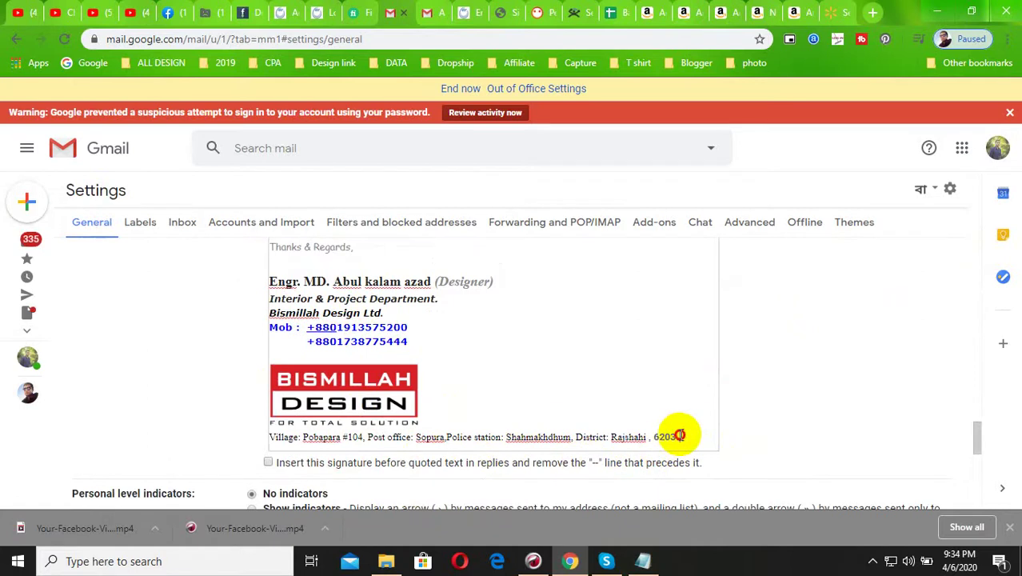
left_click_drag(679, 435, 377, 361)
left_click(481, 379)
left_click(352, 383)
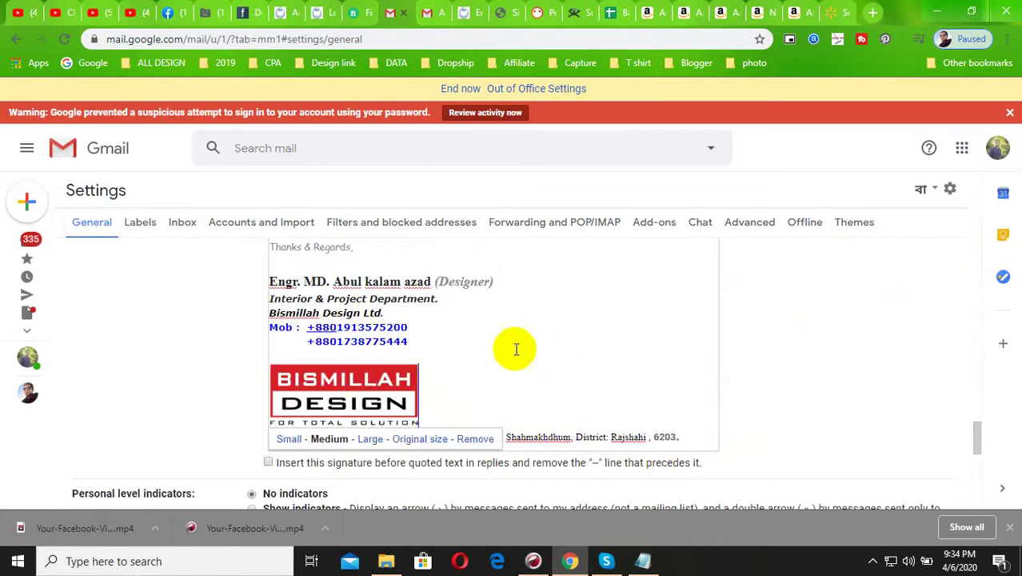
left_click(399, 342)
- Scroll down to the Out of Office AutoReply section, switched on from 6 April 2020
scroll(365, 345, "up", 2)
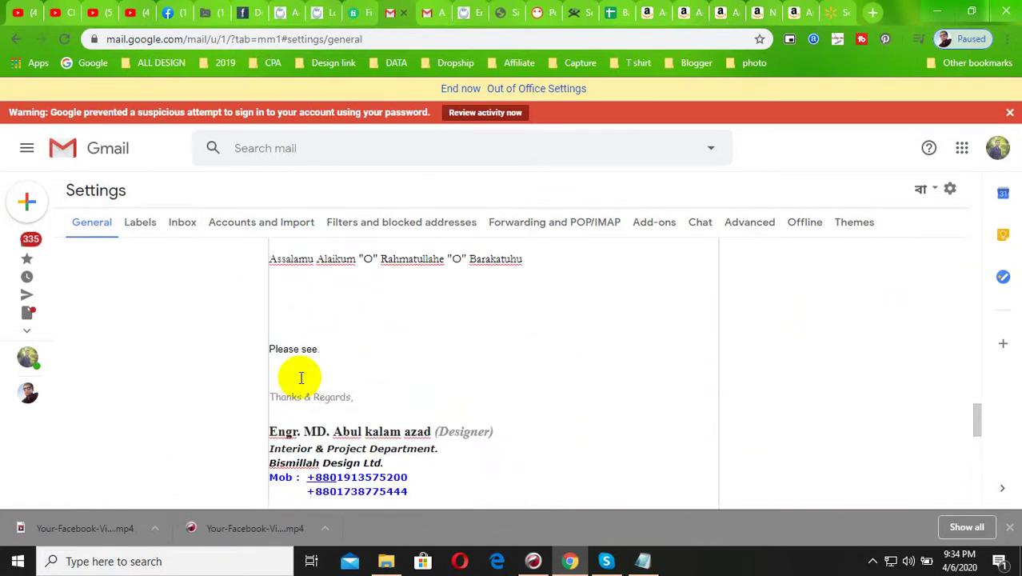
scroll(301, 378, "up", 2)
scroll(387, 356, "down", 4)
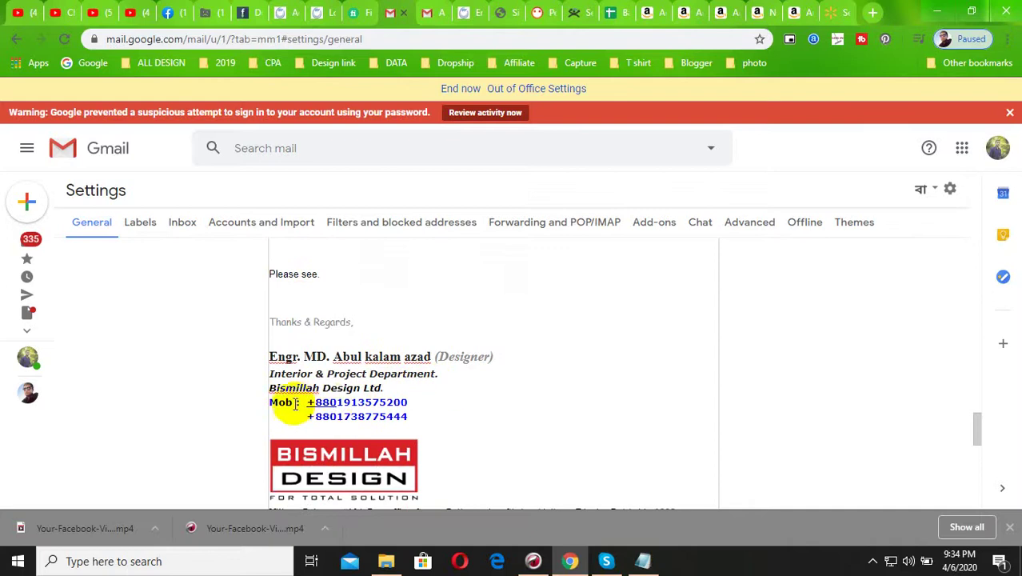
scroll(358, 409, "down", 6)
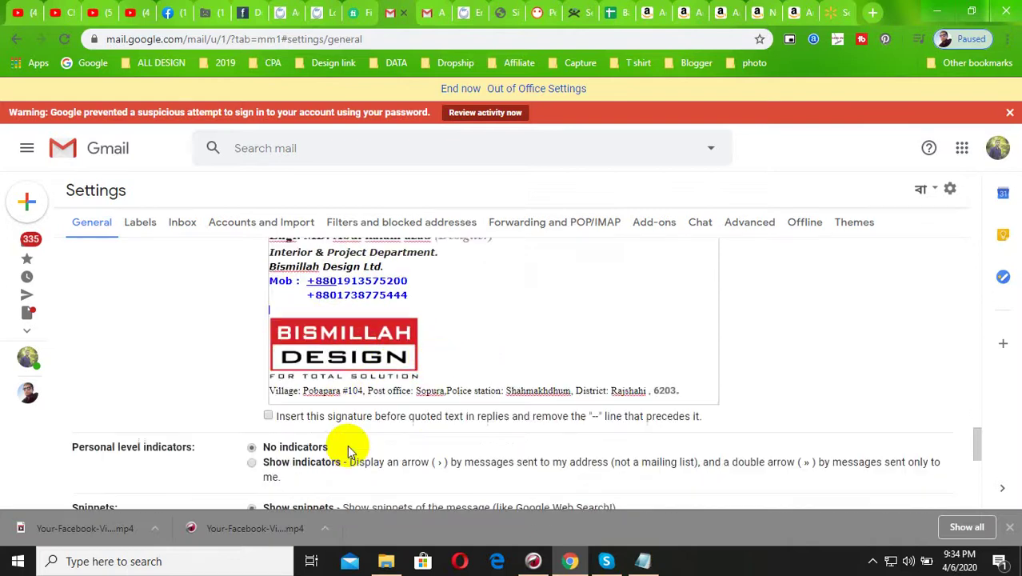
scroll(397, 417, "up", 4)
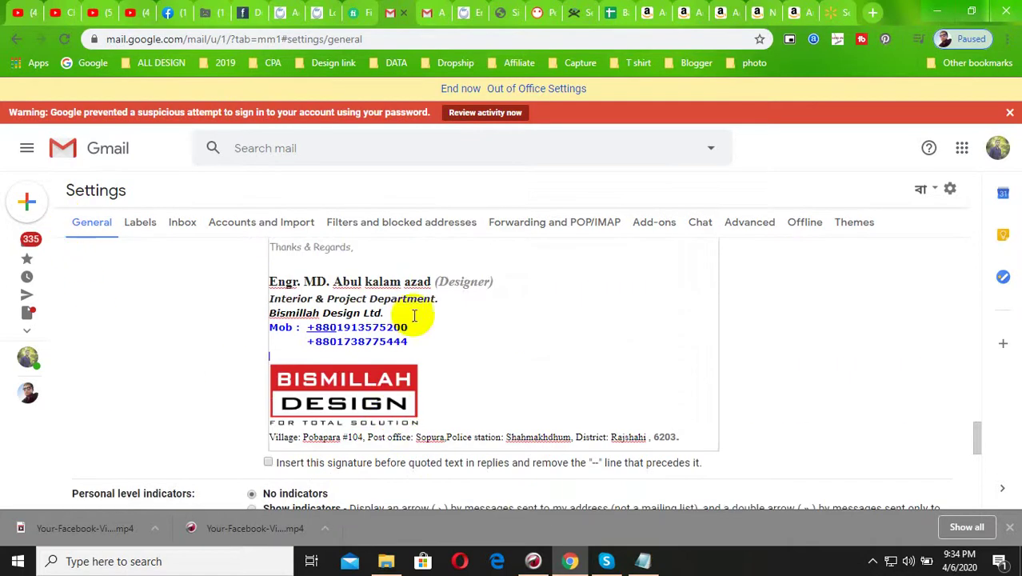
scroll(392, 388, "down", 10)
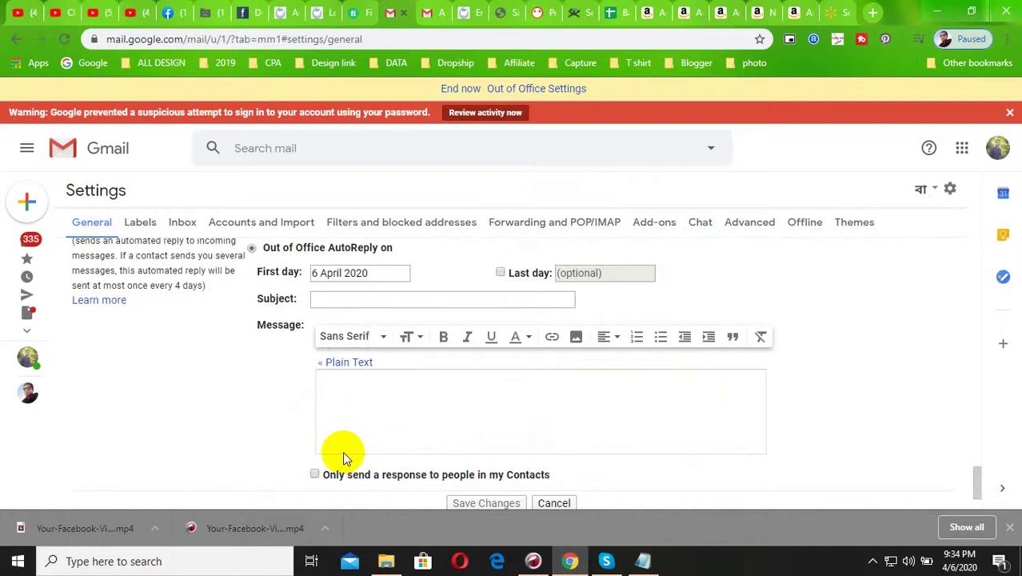
- In the other Gmail tab, open the Hatchwise conversation from the Updates category
left_click(432, 12)
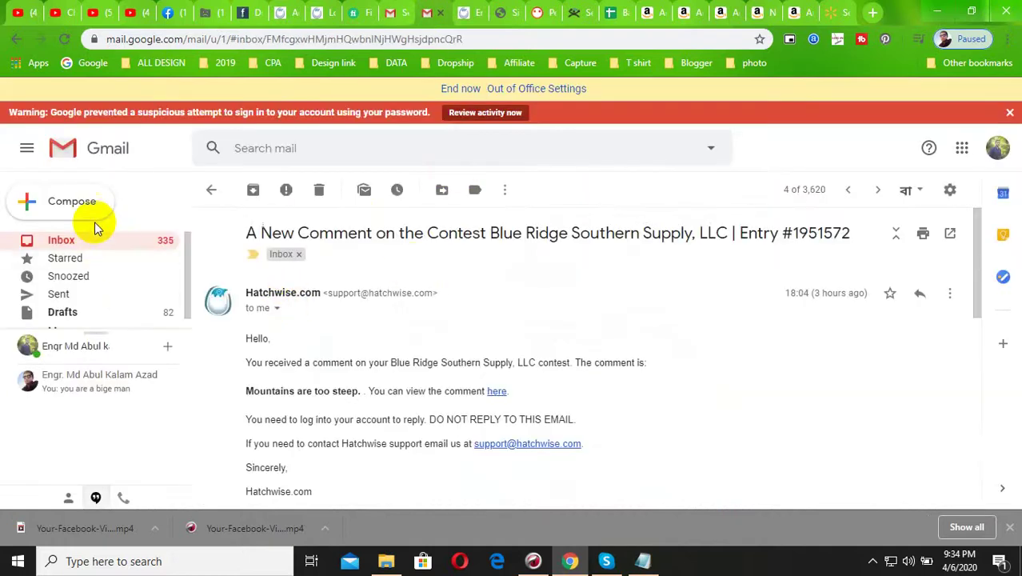
left_click(61, 240)
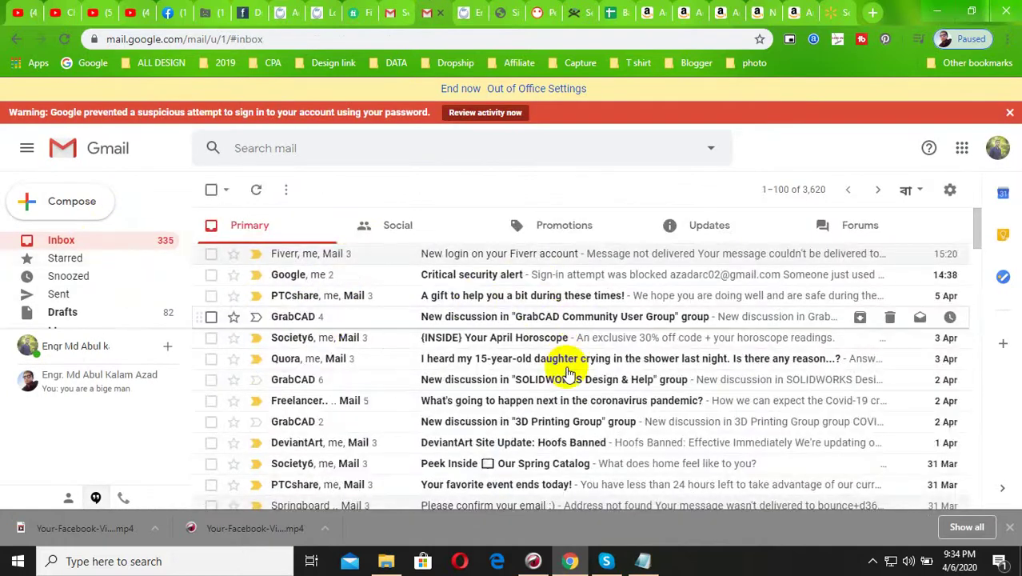
left_click(703, 230)
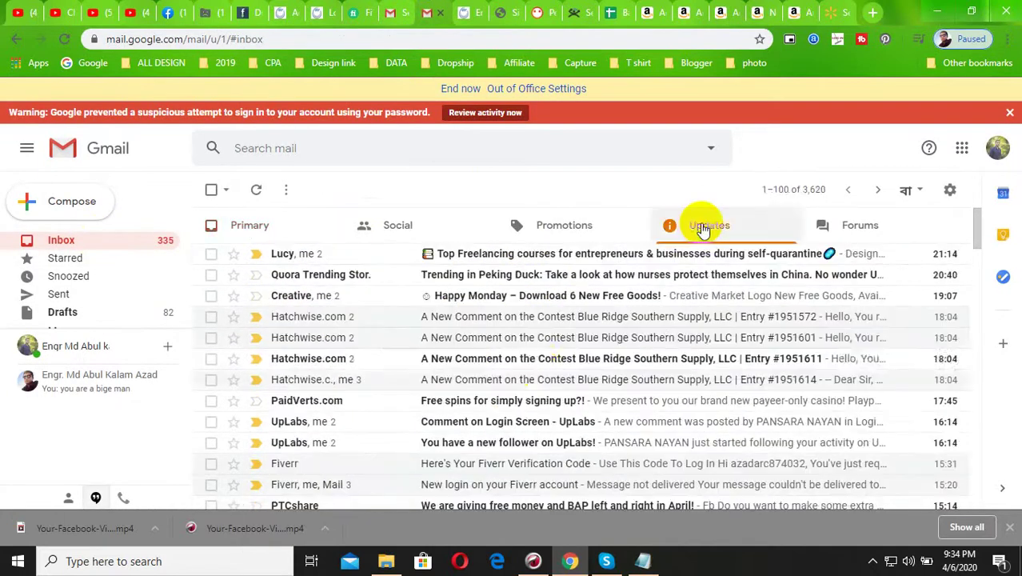
left_click(535, 385)
scroll(315, 413, "down", 3)
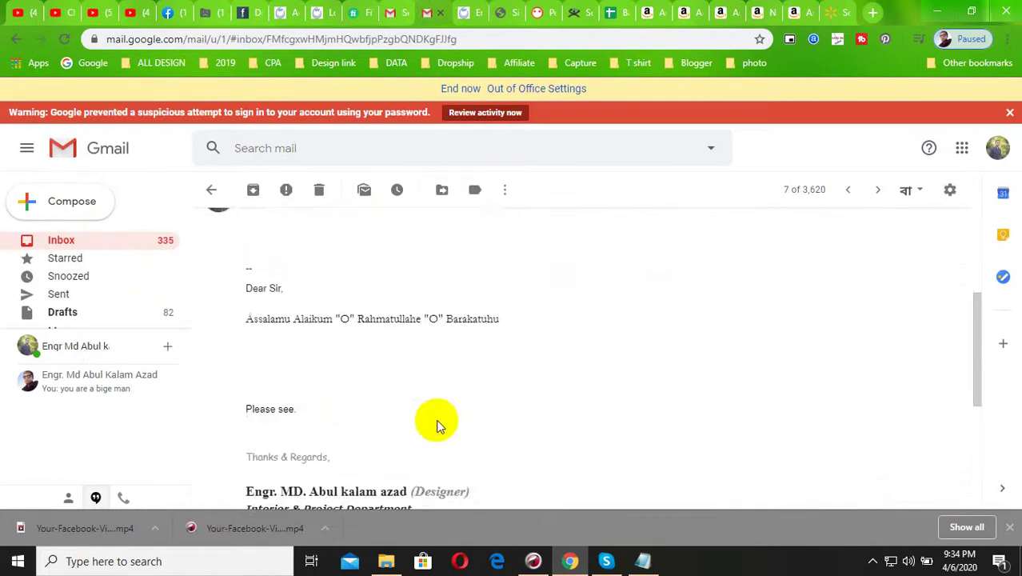
scroll(438, 425, "down", 4)
scroll(315, 404, "up", 4)
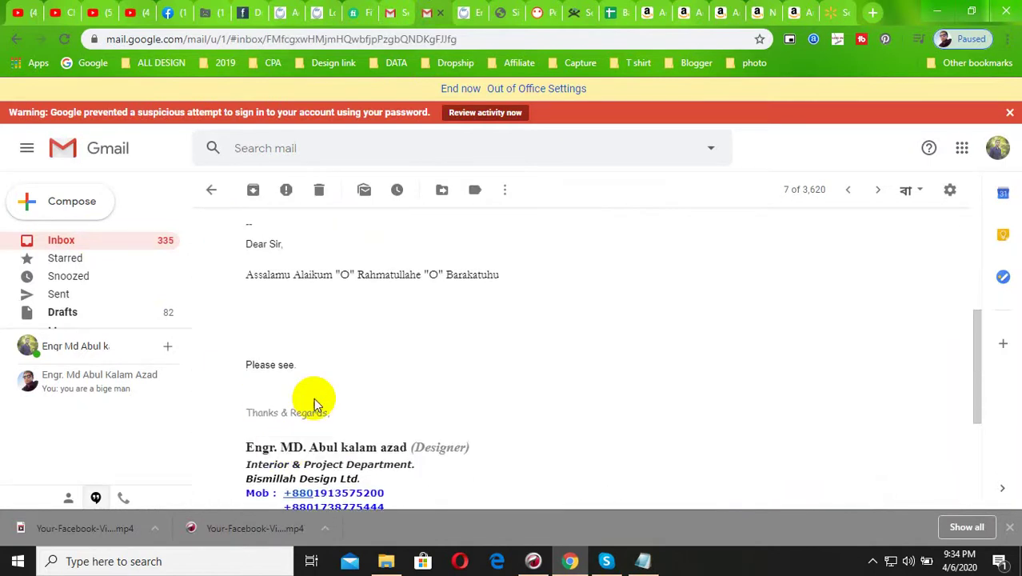
scroll(370, 400, "up", 4)
- Expand the sent Hatchwise reply to check its signature logo, then go to Out of Office Settings
left_click(369, 331)
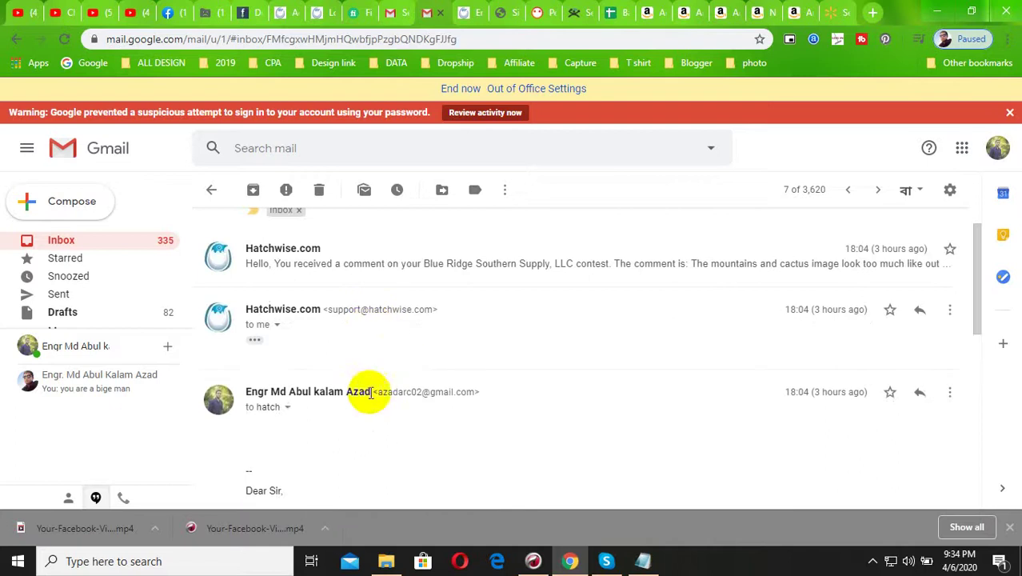
left_click(255, 342)
scroll(498, 377, "down", 2)
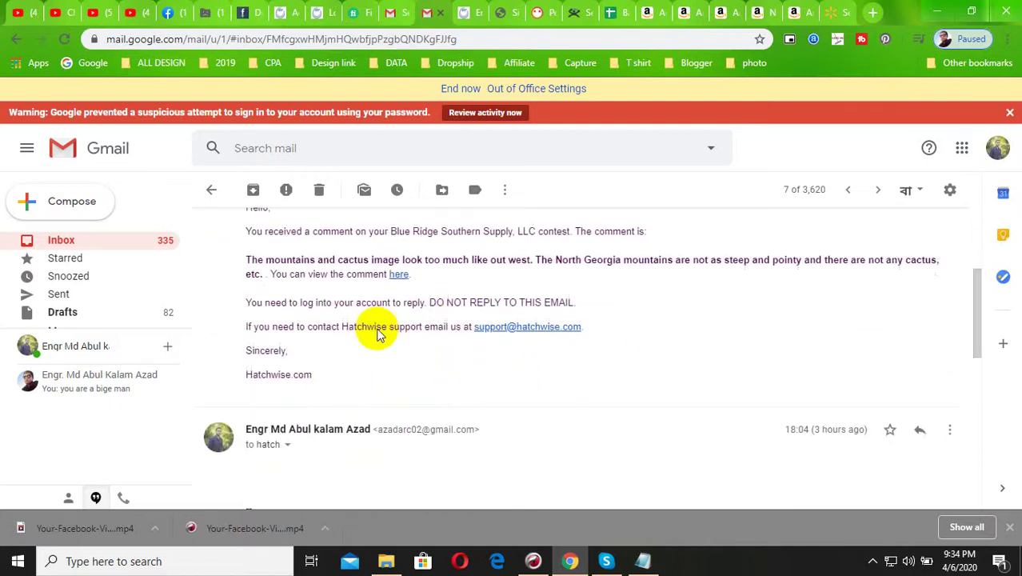
scroll(379, 331, "down", 1)
scroll(359, 387, "down", 2)
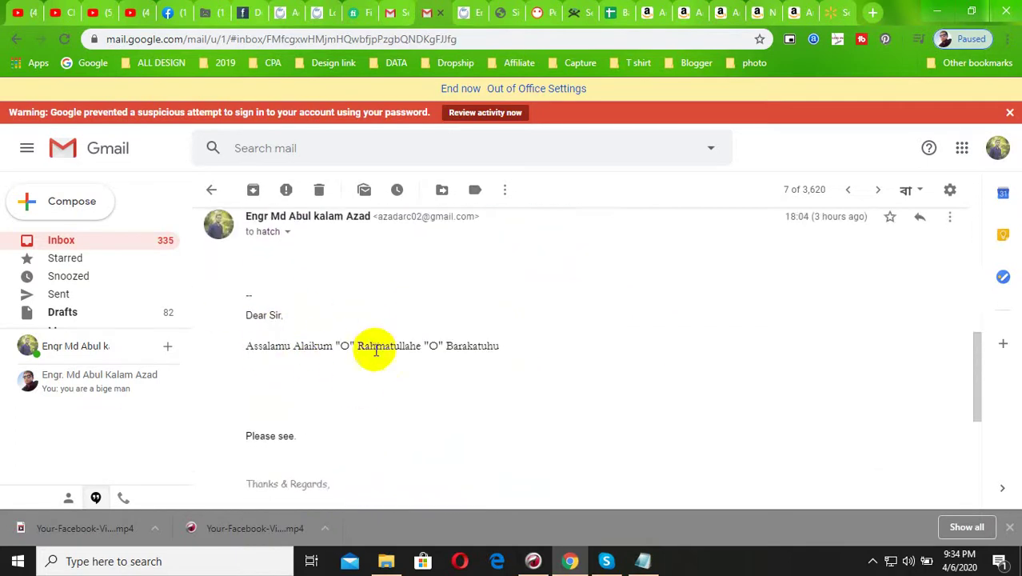
scroll(364, 342, "down", 3)
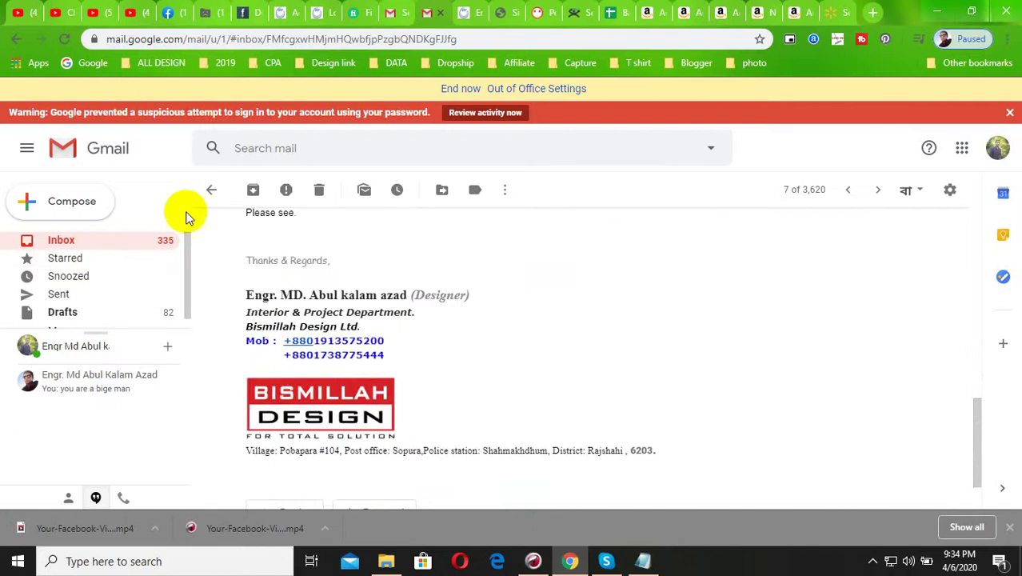
left_click(493, 8)
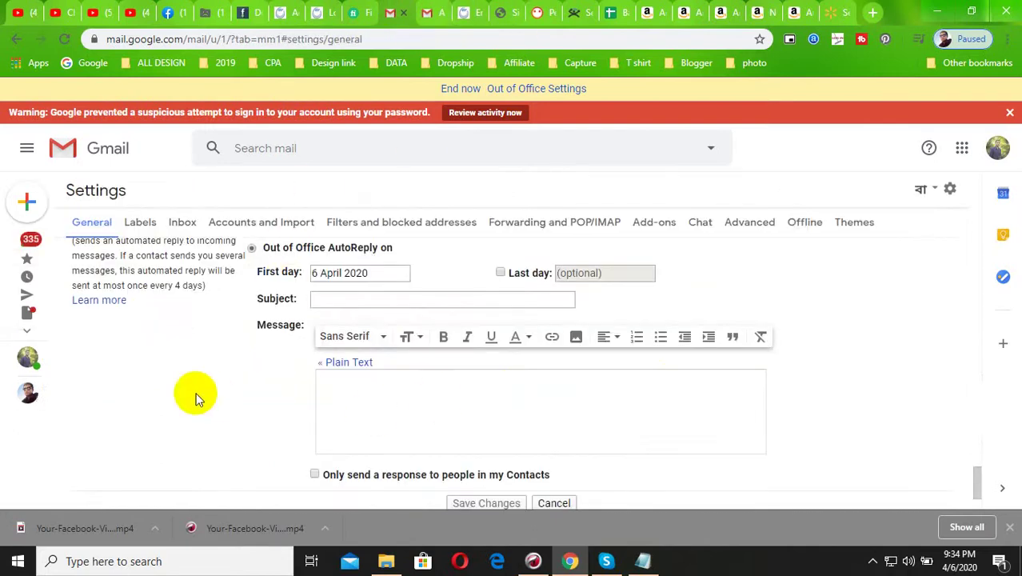
- Give the auto-reply a last day of 13 April 2020 and click into its message box
scroll(327, 397, "down", 1)
scroll(344, 404, "up", 3)
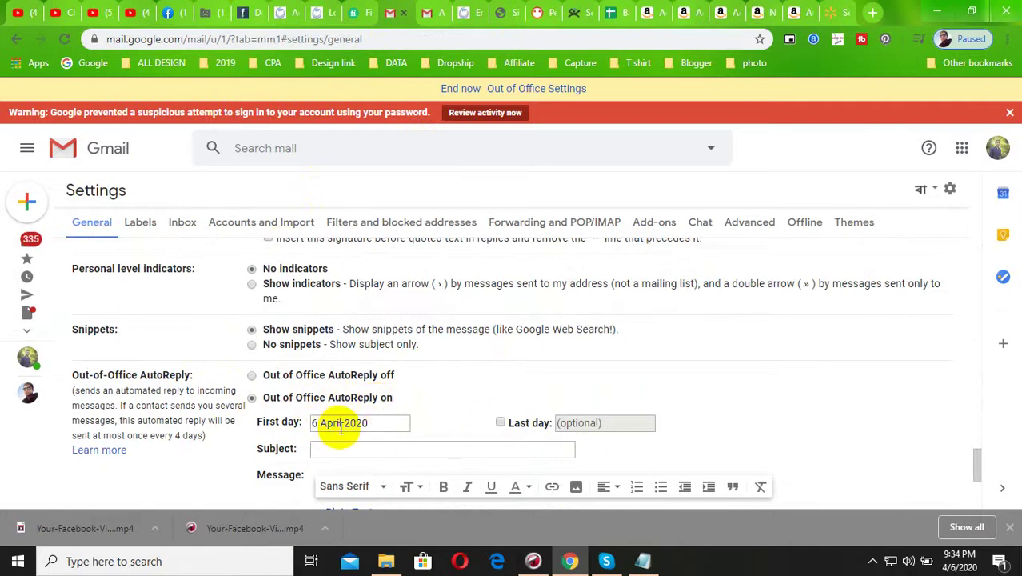
left_click(501, 423)
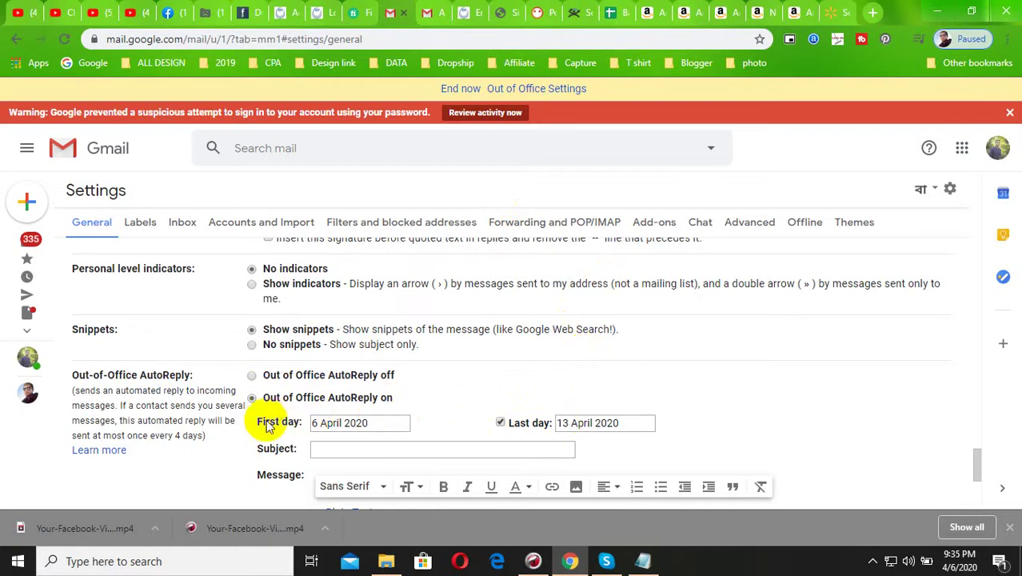
scroll(350, 415, "down", 1)
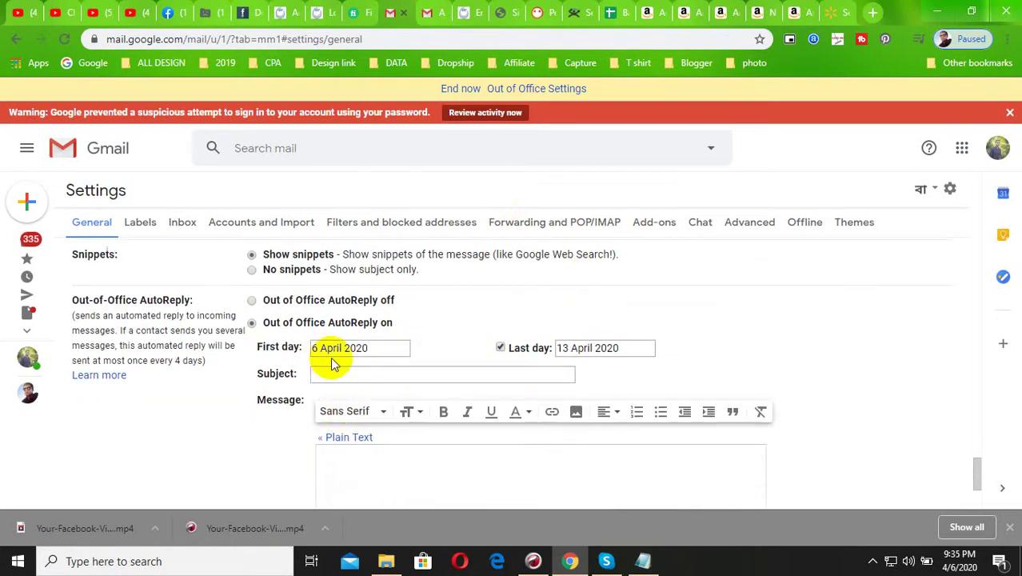
scroll(340, 376, "down", 2)
left_click(374, 347)
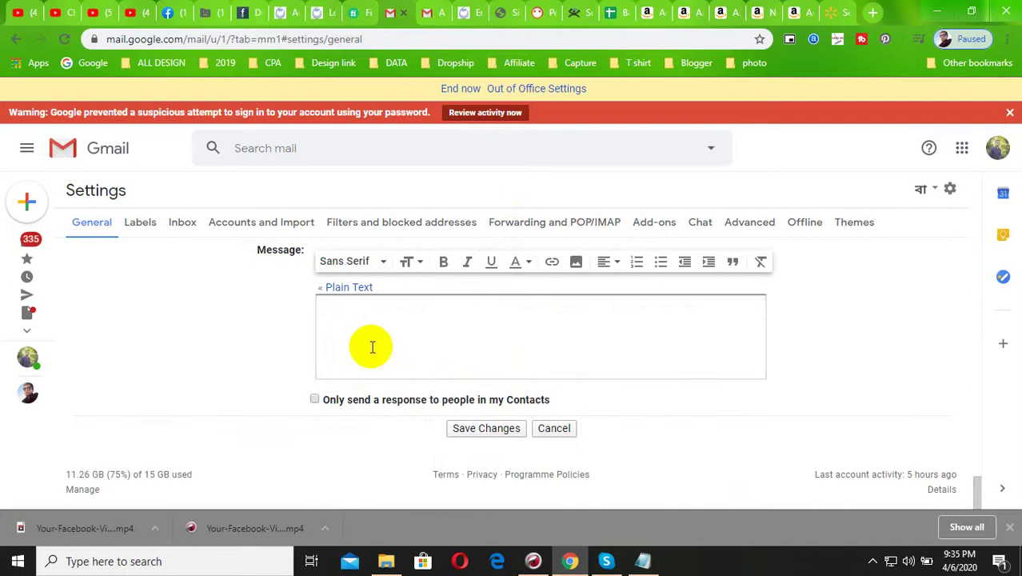
scroll(372, 346, "up", 10)
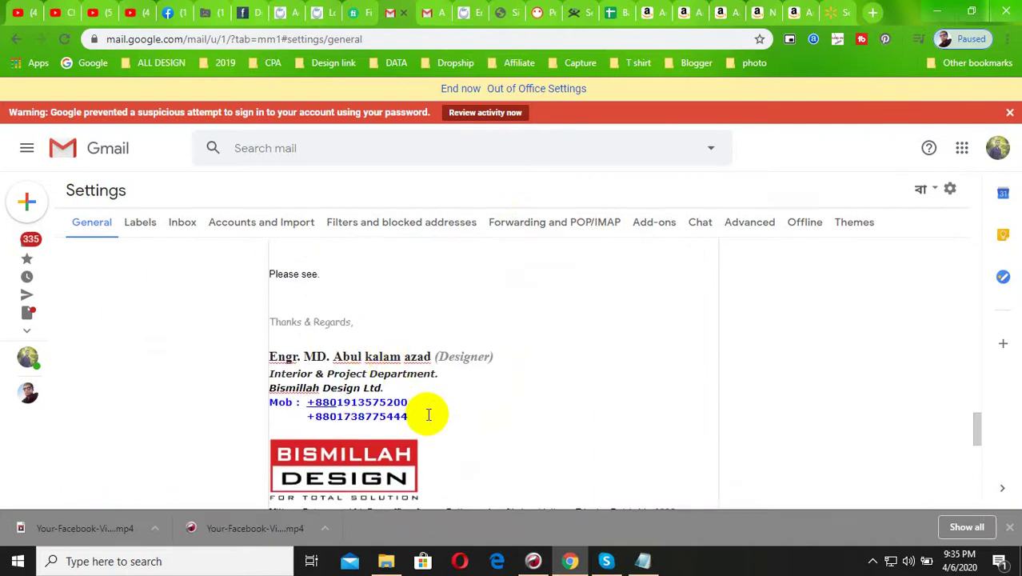
- Copy the whole signature block and paste it into the auto-reply message
left_click_drag(428, 414, 251, 347)
right_click(342, 347)
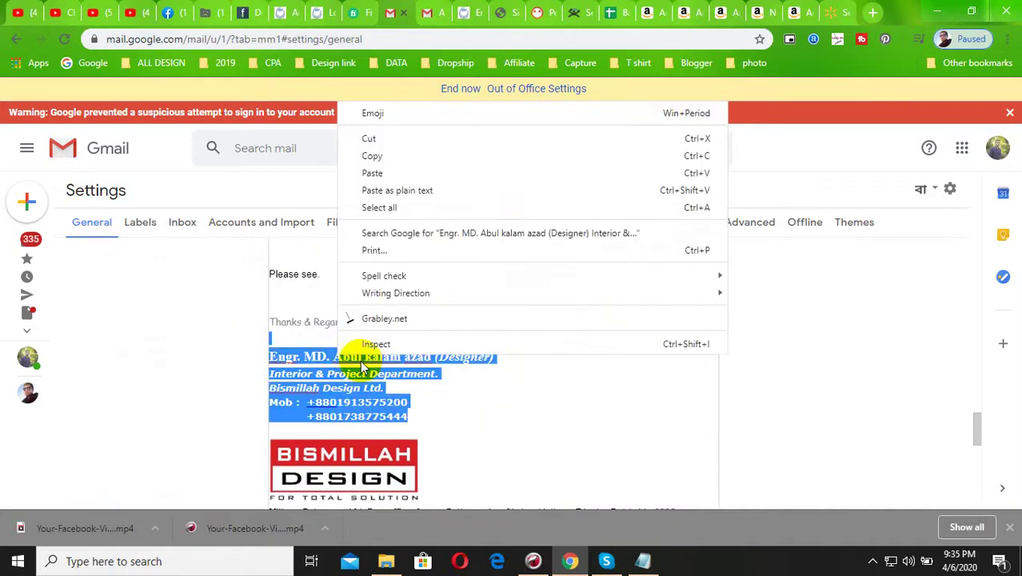
left_click(382, 162)
scroll(384, 336, "down", 10)
left_click(343, 312)
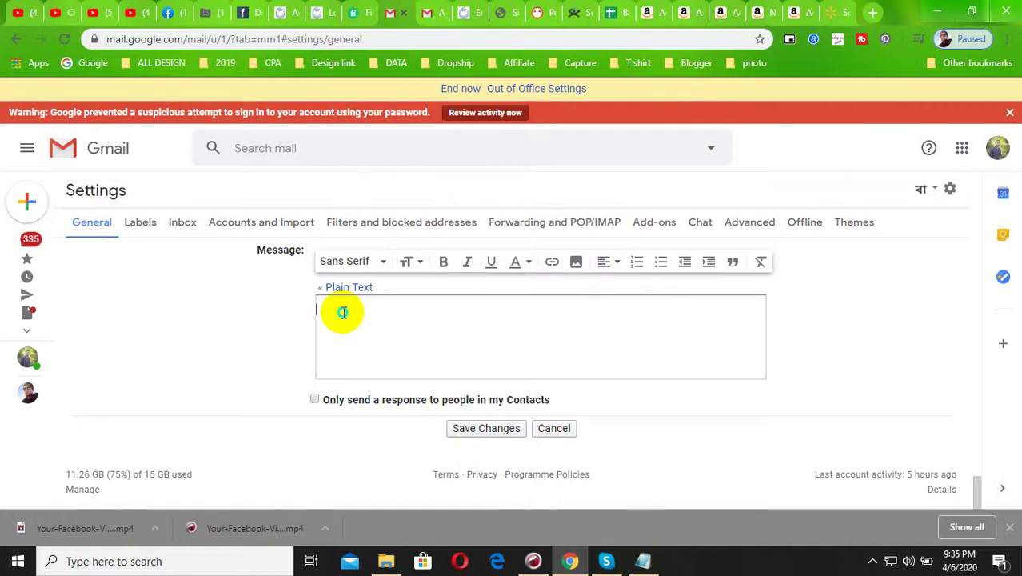
right_click(343, 312)
left_click(377, 172)
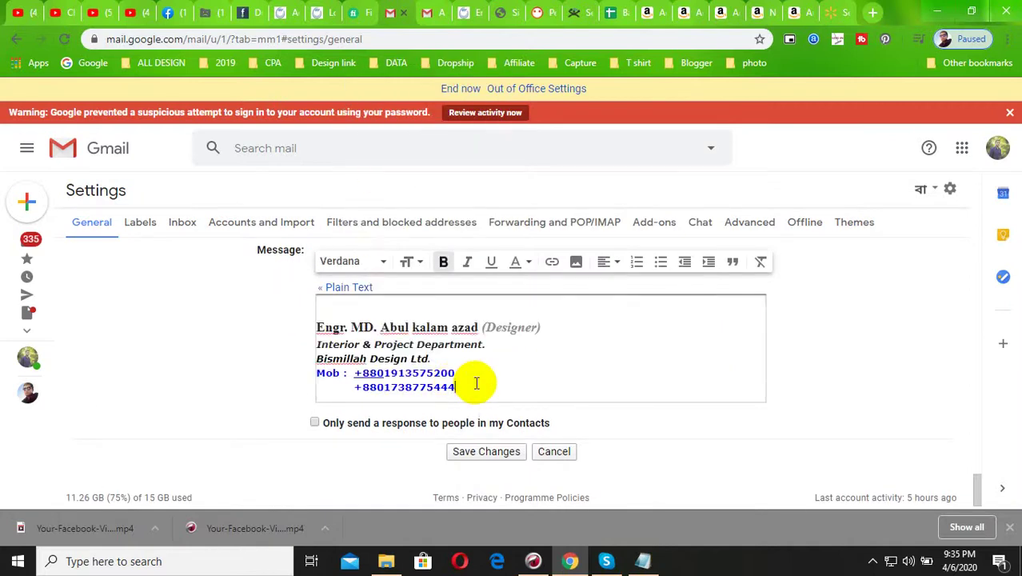
- Select the pasted signature and delete it, leaving the auto-reply message empty
left_click_drag(475, 383, 269, 303)
left_click(496, 344)
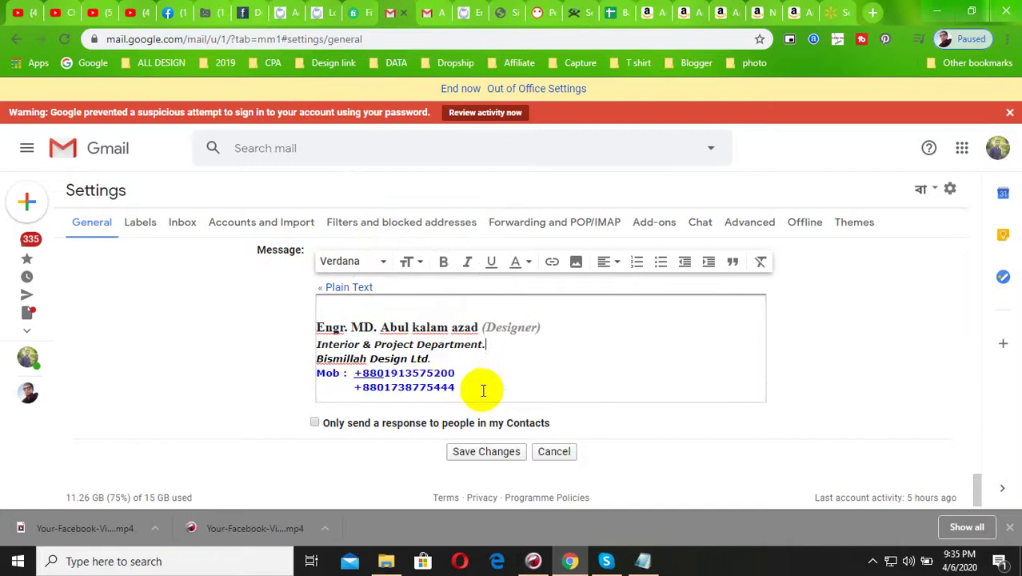
left_click_drag(483, 390, 226, 316)
key("BackSpace")
scroll(338, 326, "up", 3)
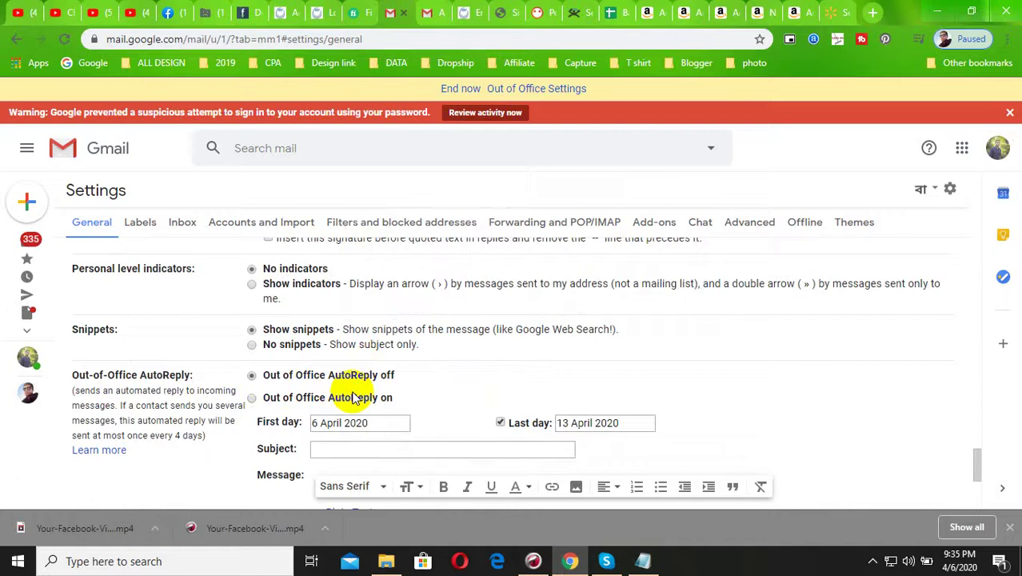
scroll(352, 398, "up", 6)
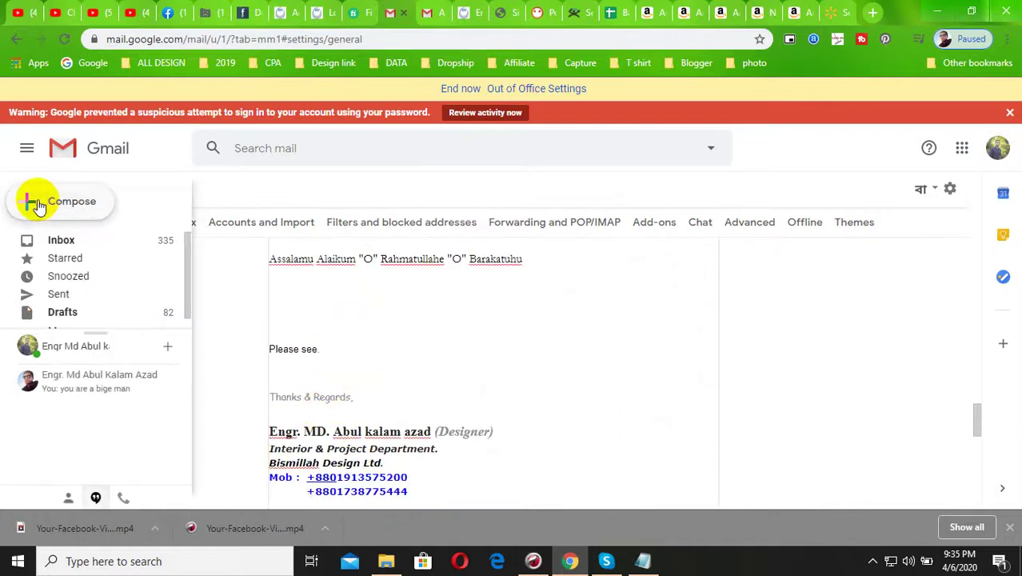
left_click(27, 200)
left_click(662, 388)
scroll(648, 401, "down", 3)
scroll(650, 402, "down", 3)
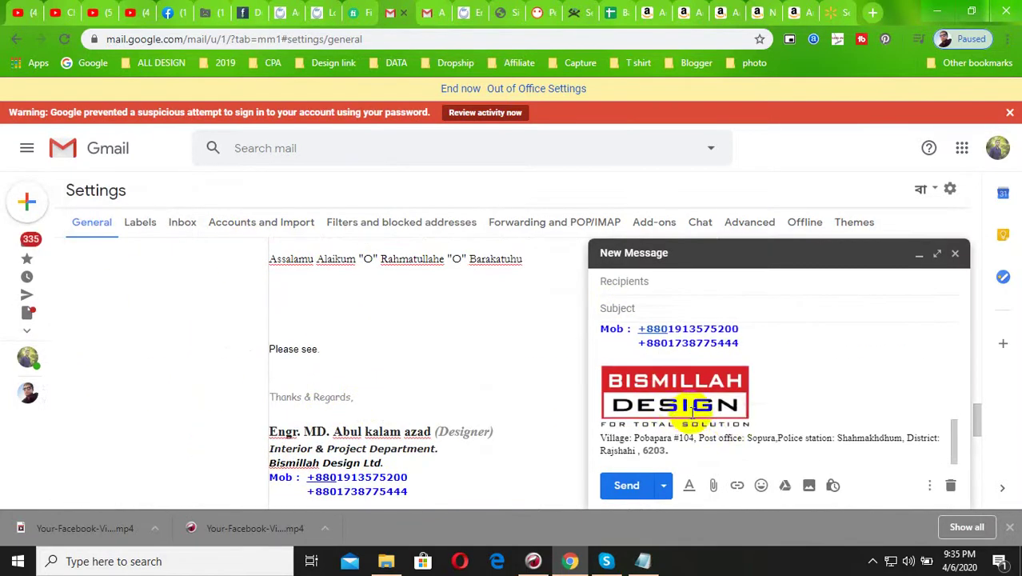
left_click(955, 253)
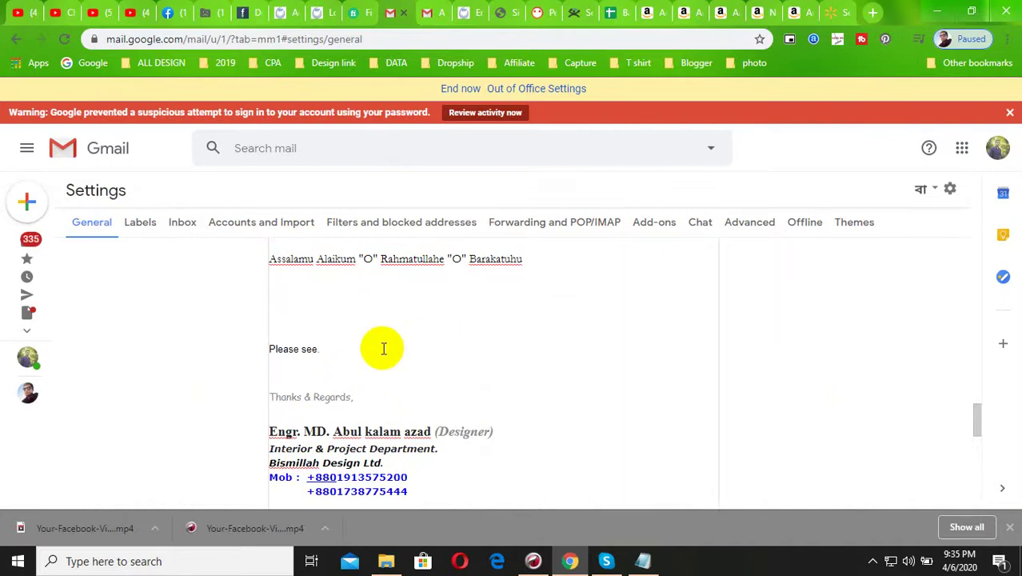
scroll(383, 349, "down", 3)
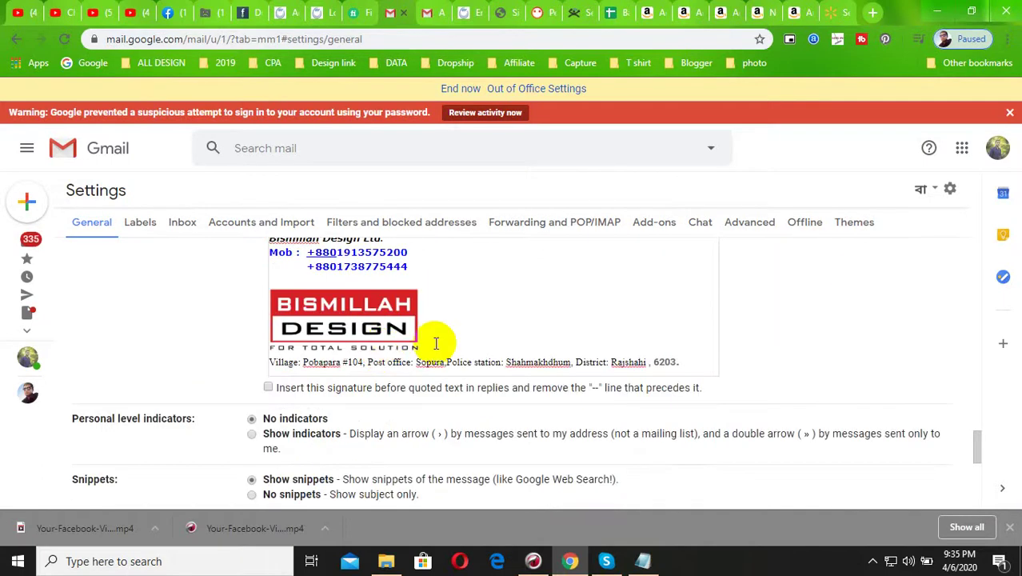
scroll(436, 343, "down", 5)
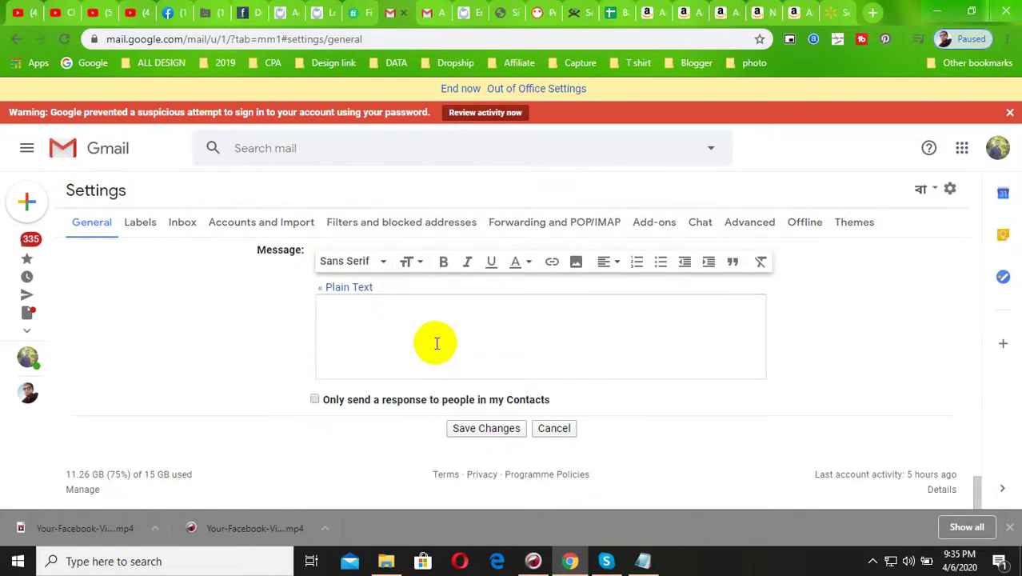
scroll(436, 343, "up", 15)
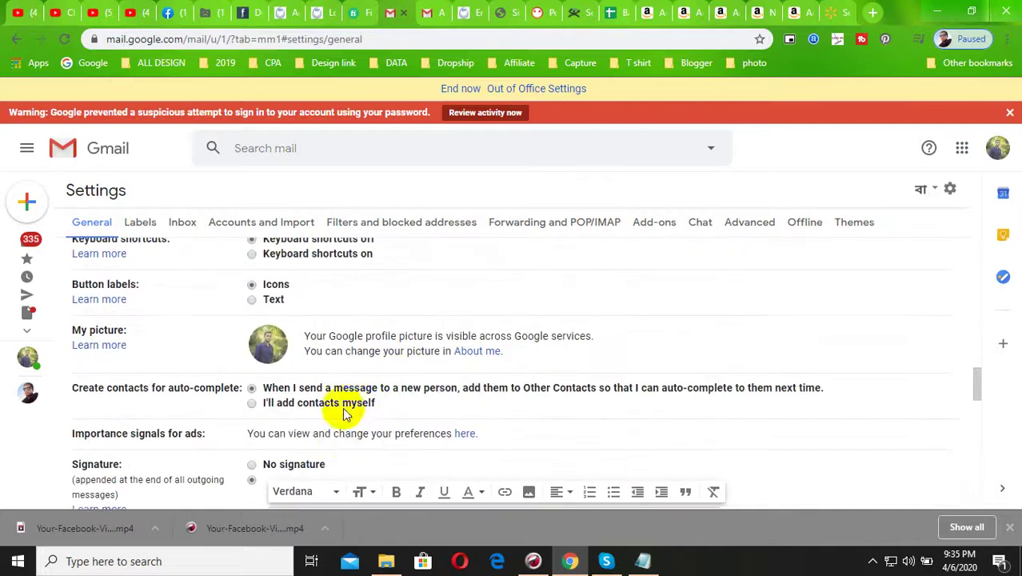
scroll(338, 439, "up", 15)
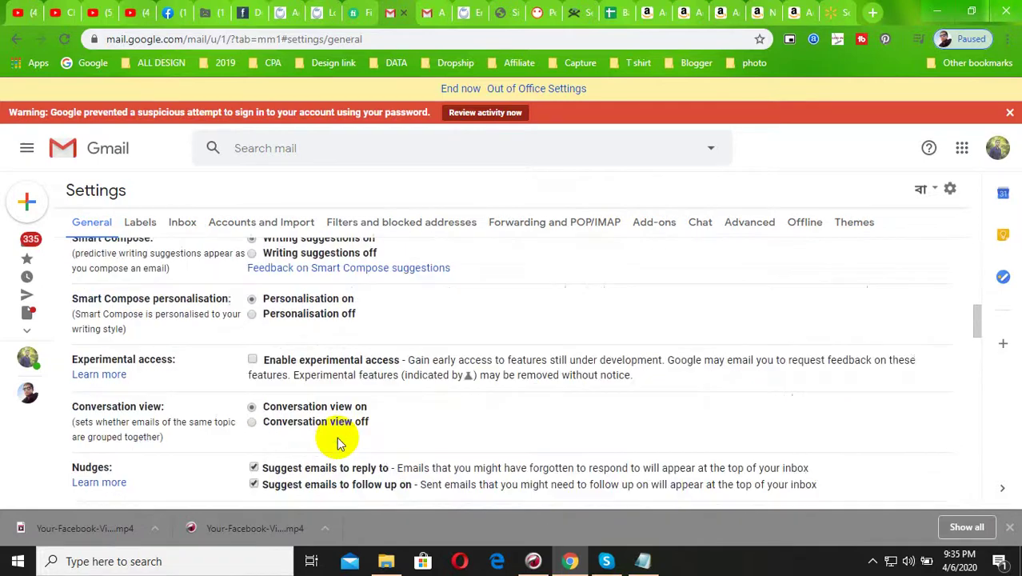
scroll(337, 437, "up", 1)
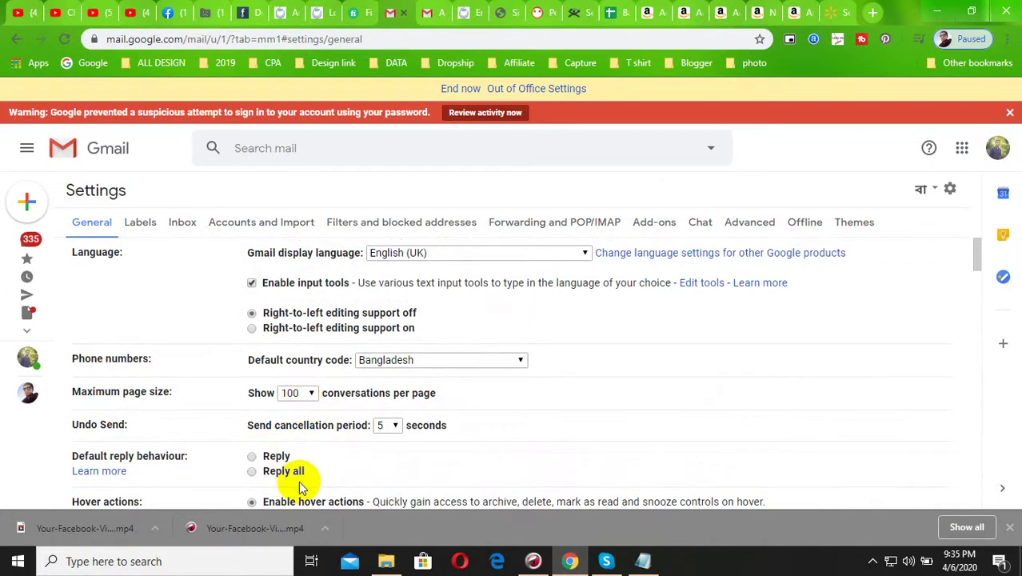
scroll(304, 484, "down", 1)
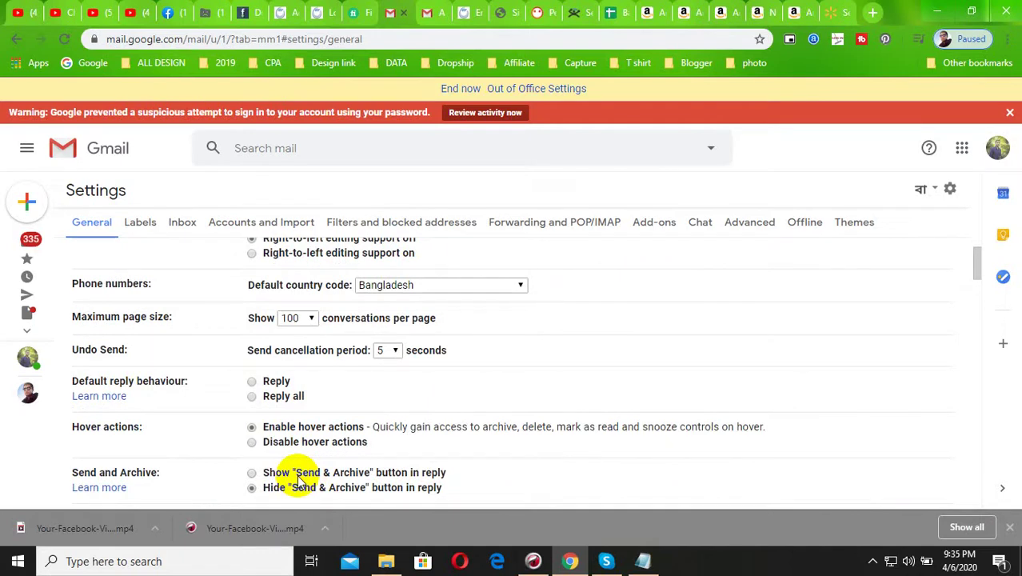
scroll(298, 478, "down", 1)
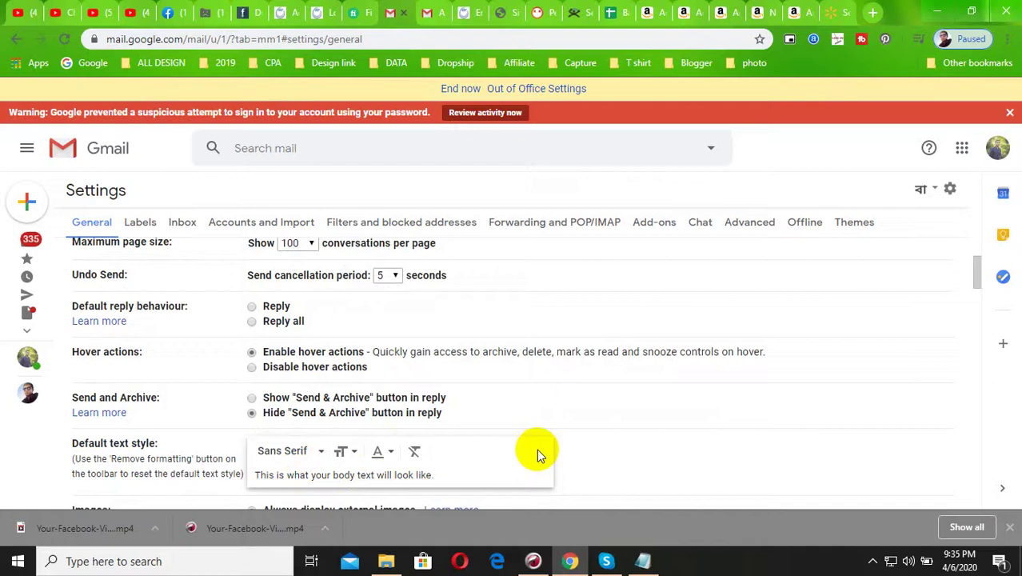
scroll(536, 449, "down", 3)
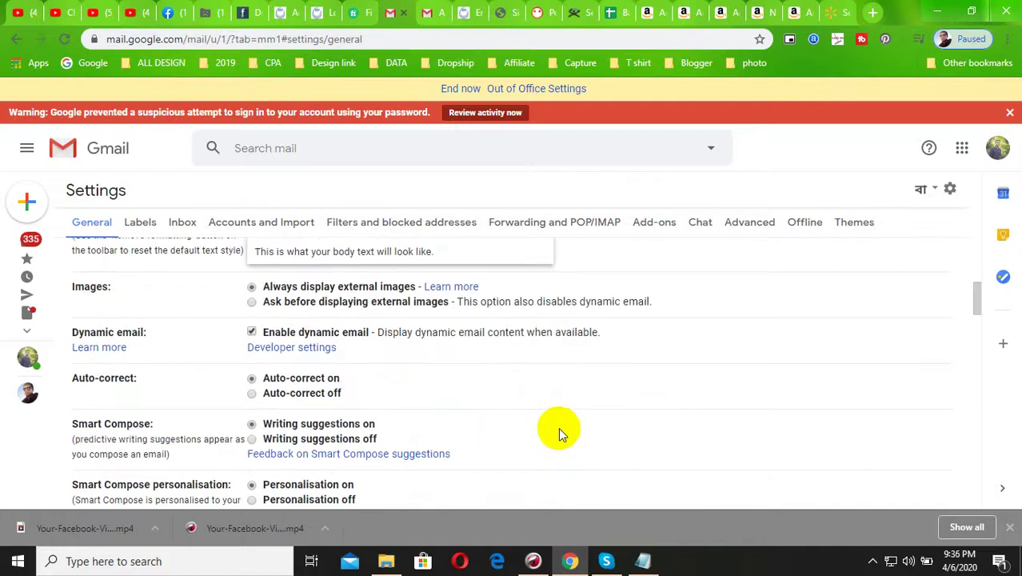
scroll(558, 427, "up", 4)
scroll(559, 428, "up", 1)
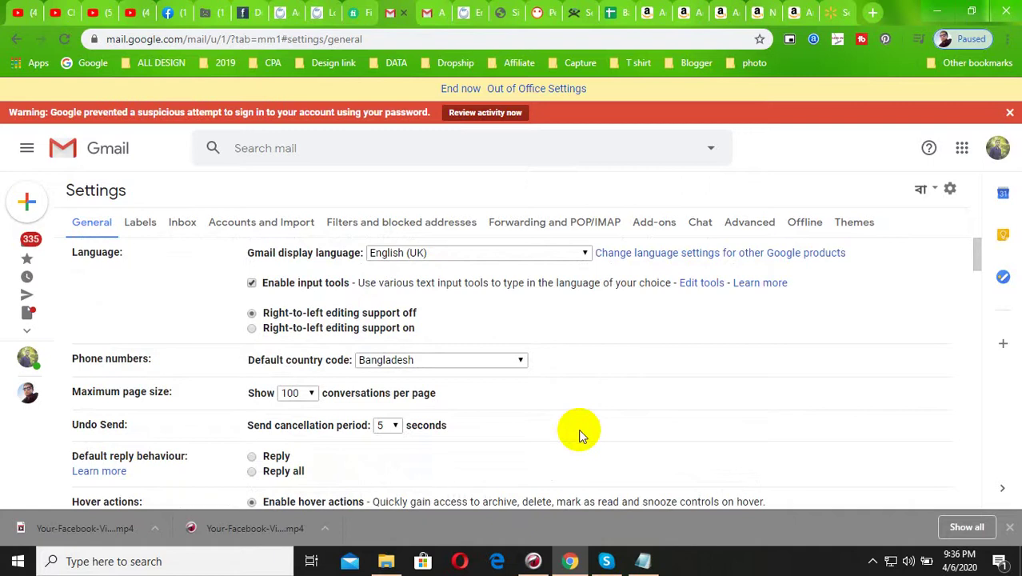
left_click(873, 561)
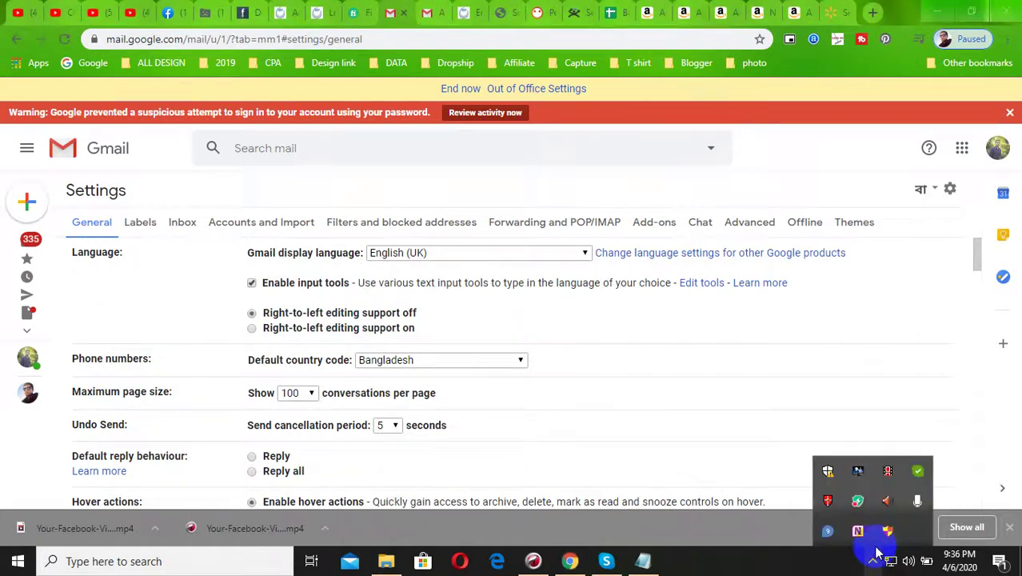